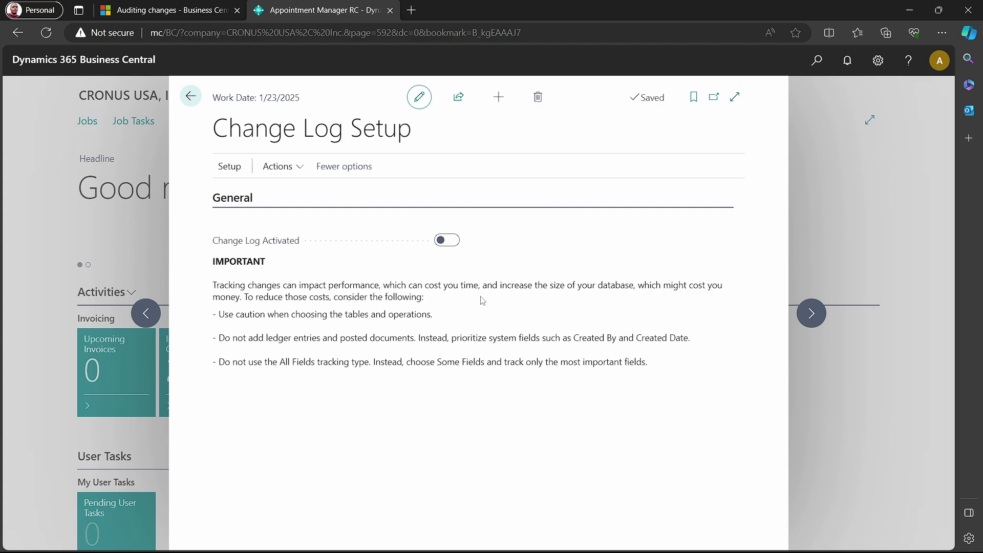
# Highlight words in the Change Log Setup warning about choosing tables carefully
pyautogui.doubleClick(381, 310)
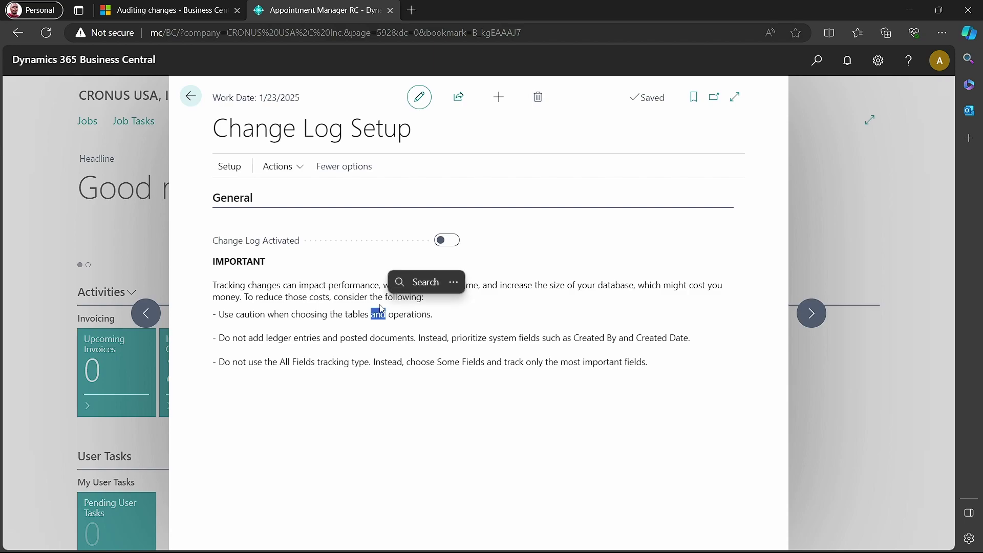
pyautogui.click(505, 160)
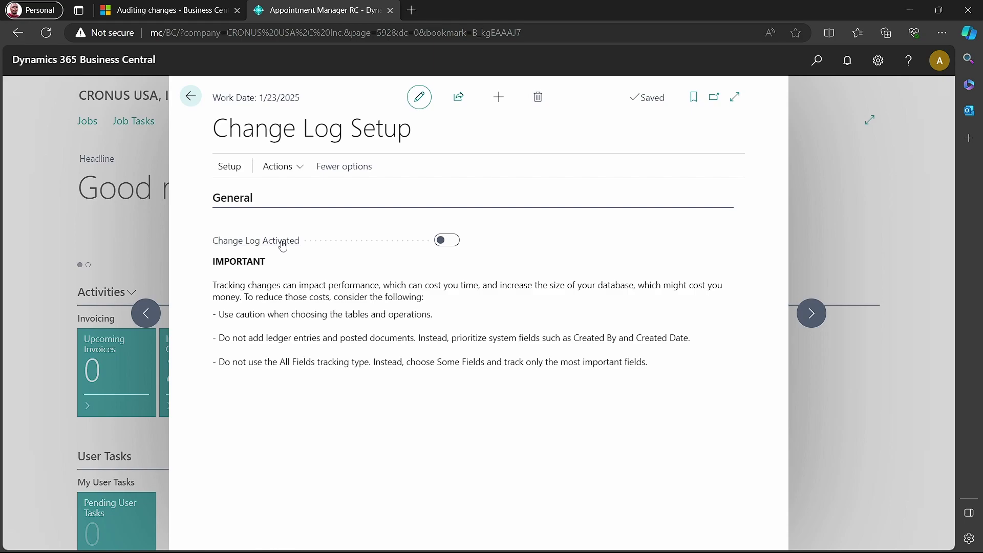
pyautogui.moveTo(283, 247)
pyautogui.tripleClick(326, 310)
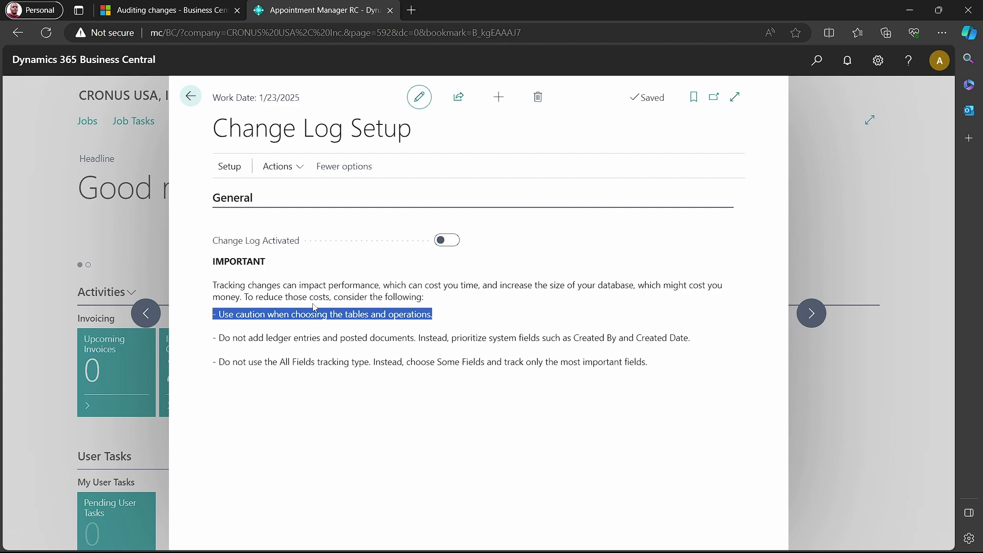
pyautogui.click(314, 308)
pyautogui.doubleClick(319, 297)
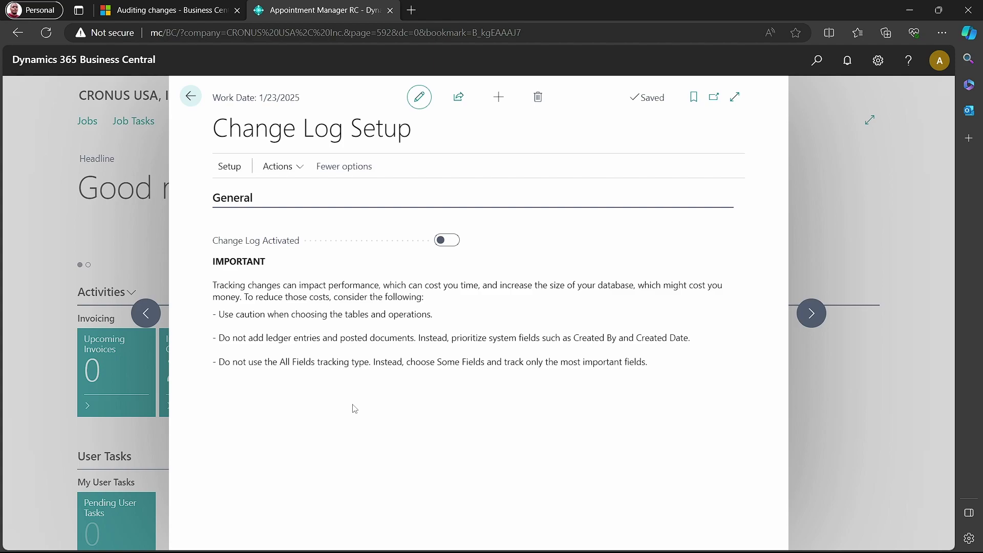
# Switch on Change Log Activated and open the Setup > Tables list
pyautogui.click(449, 242)
pyautogui.click(229, 167)
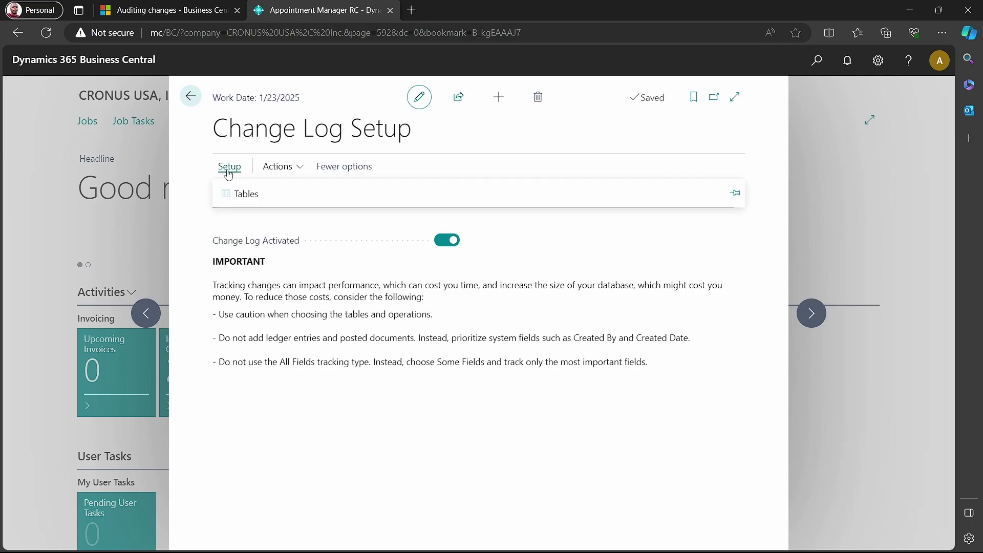
pyautogui.click(258, 202)
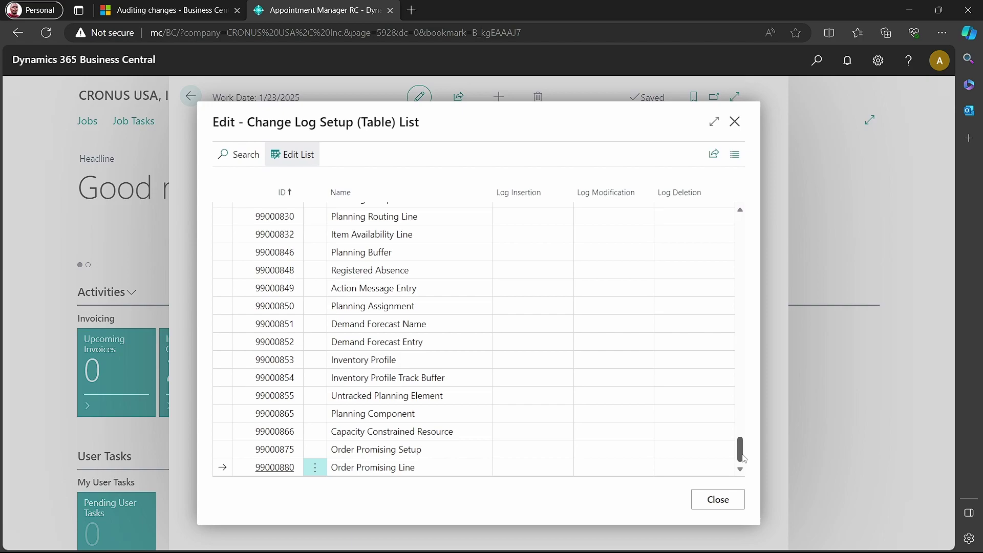
# Scroll down through the Change Log Setup (Table) List
pyautogui.moveTo(740, 451); pyautogui.dragTo(739, 215)
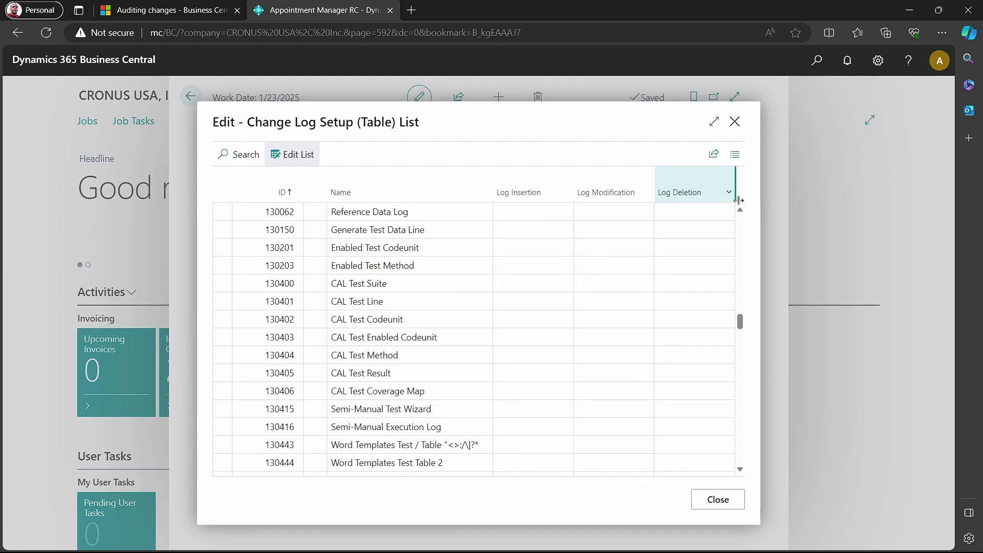
pyautogui.click(740, 229)
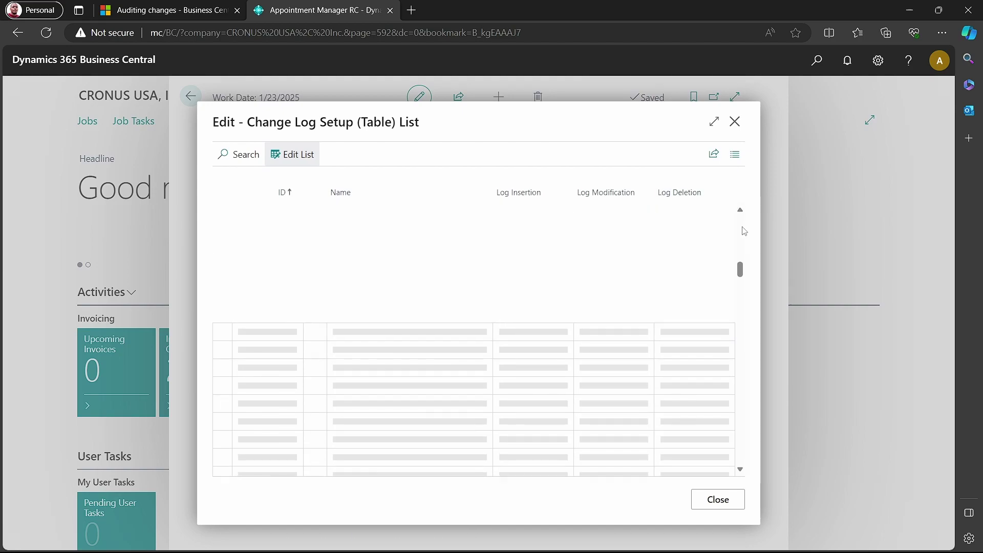
pyautogui.click(744, 230)
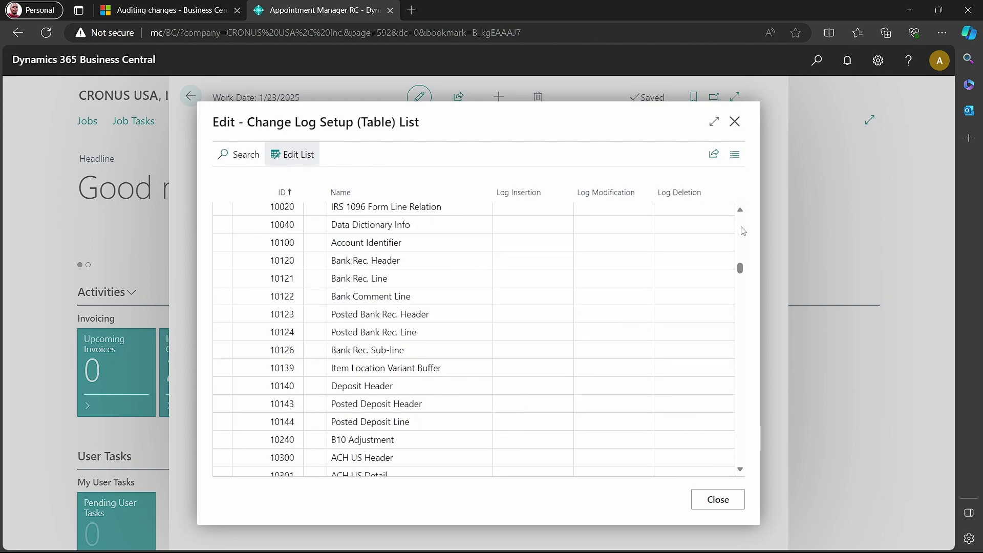
pyautogui.click(744, 230)
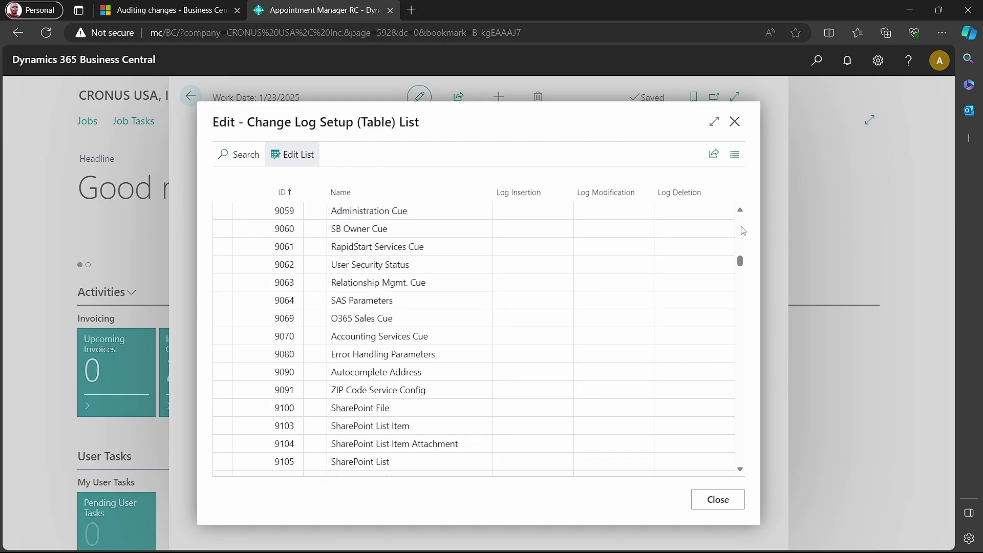
pyautogui.click(743, 231)
pyautogui.click(744, 230)
pyautogui.click(743, 230)
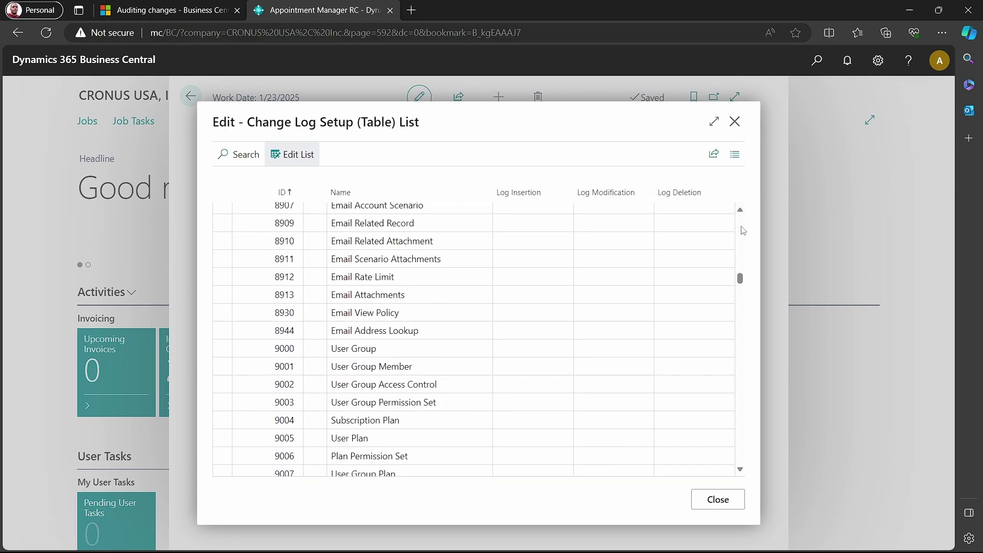
pyautogui.click(741, 230)
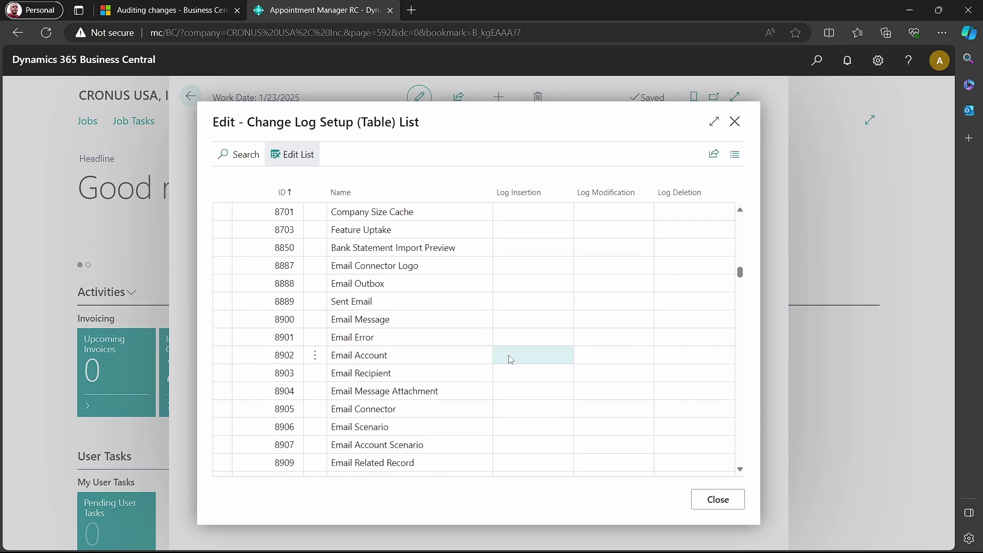
# Select the Email Message row, view its insertion logging choices without picking, then return to the top
pyautogui.moveTo(445, 323)
pyautogui.click(353, 336)
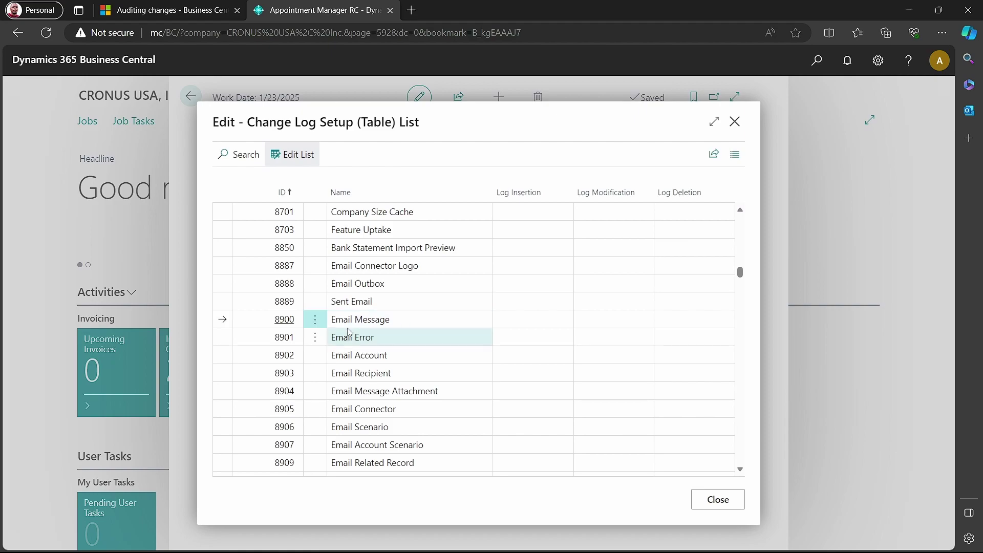
pyautogui.click(315, 321)
pyautogui.click(300, 343)
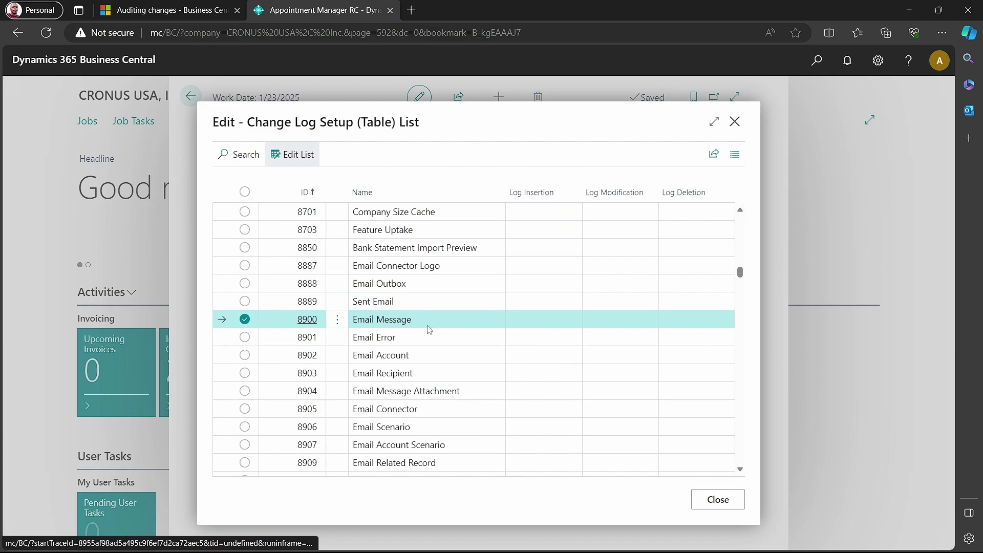
pyautogui.click(245, 329)
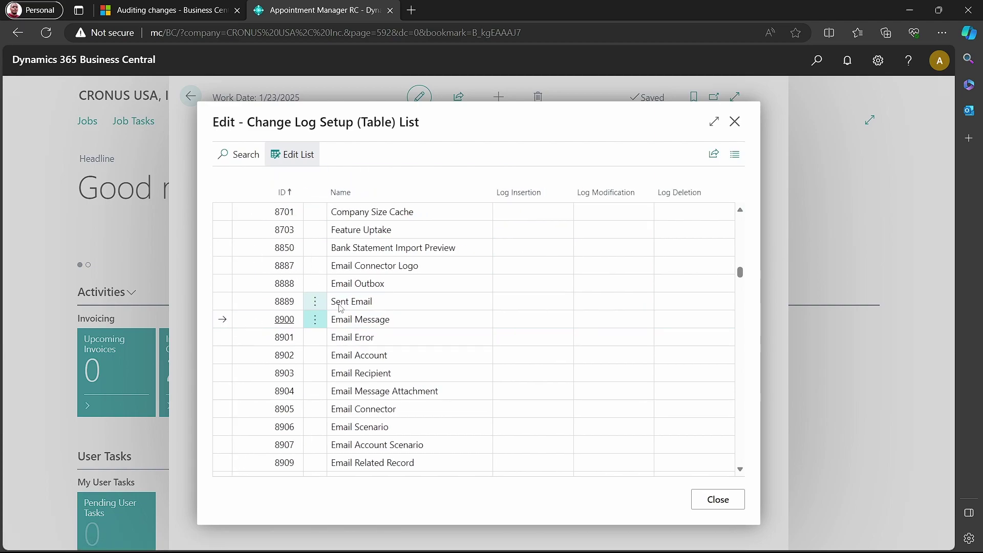
pyautogui.click(537, 328)
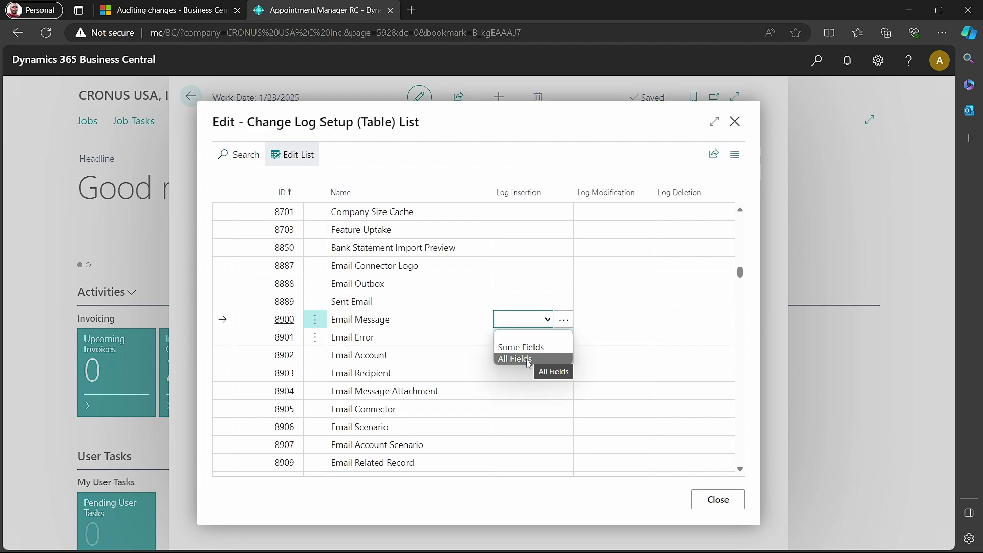
pyautogui.click(741, 225)
pyautogui.scroll(15, 741, 224)
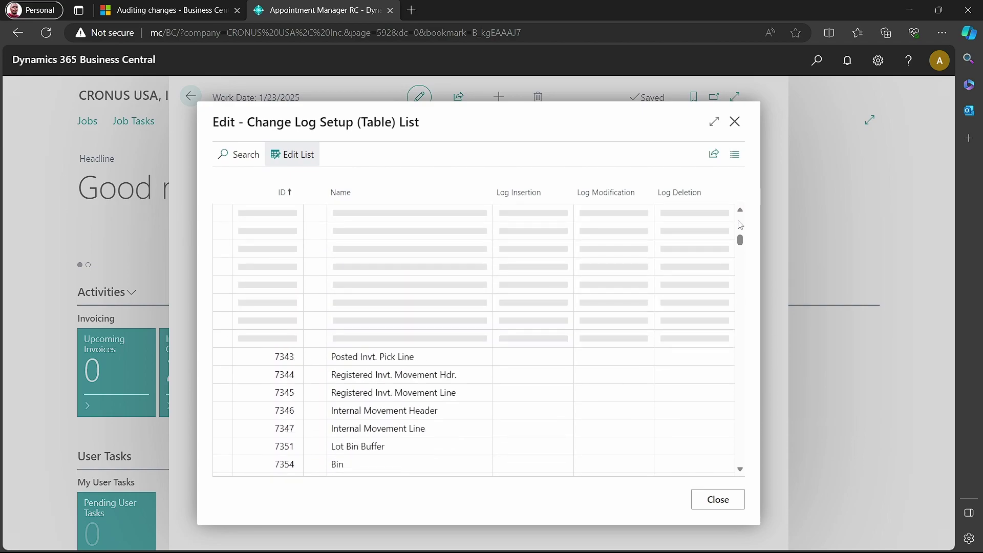
pyautogui.scroll(5, 741, 224)
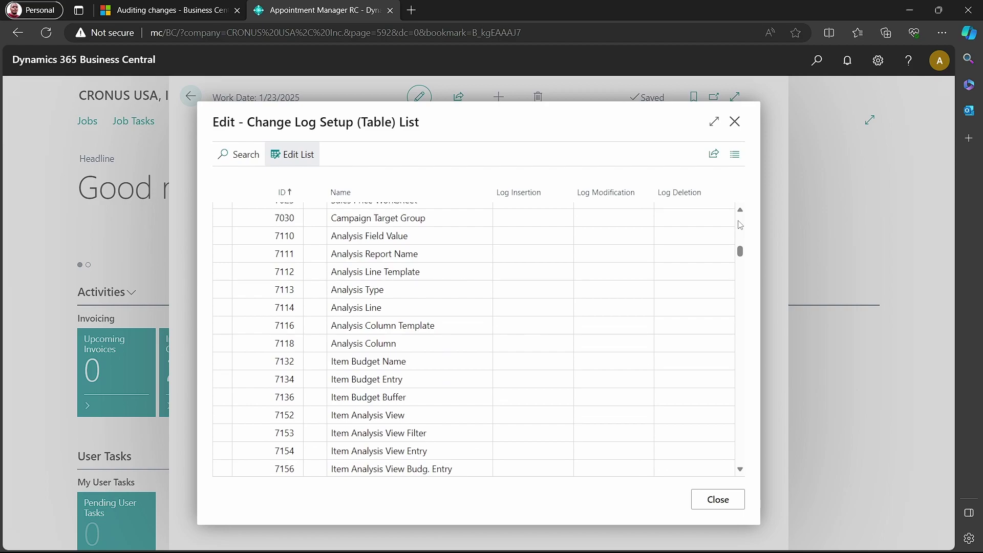
pyautogui.scroll(10, 741, 225)
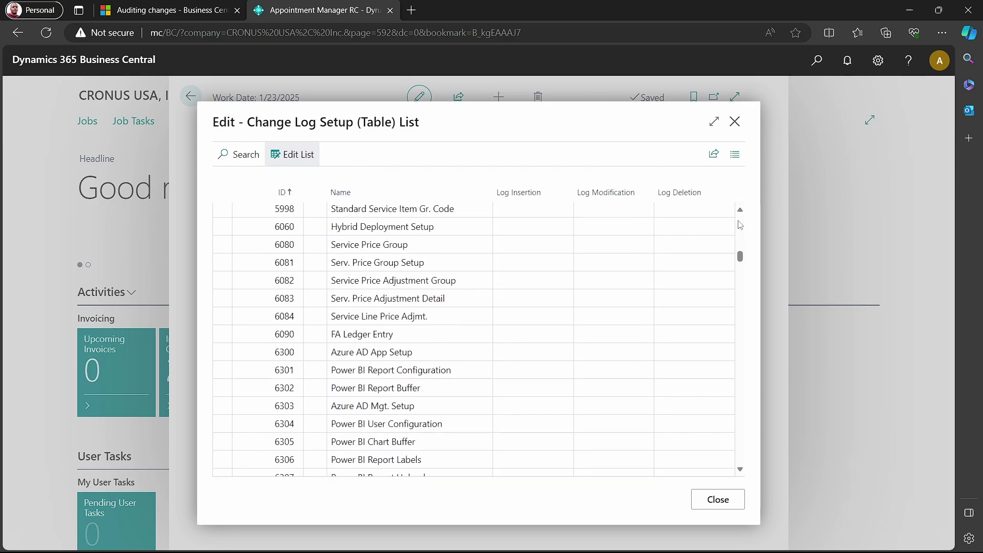
pyautogui.scroll(5, 741, 225)
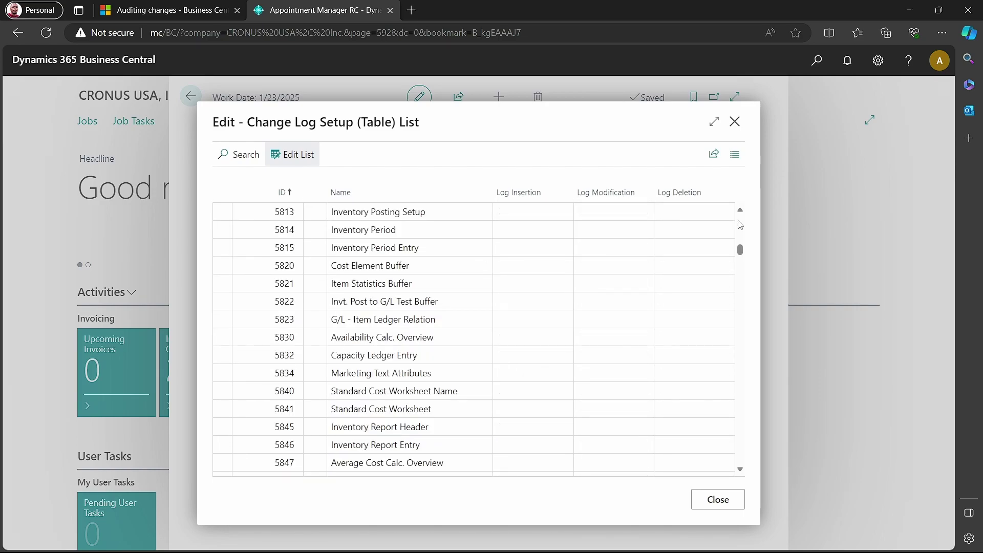
pyautogui.scroll(3, 741, 225)
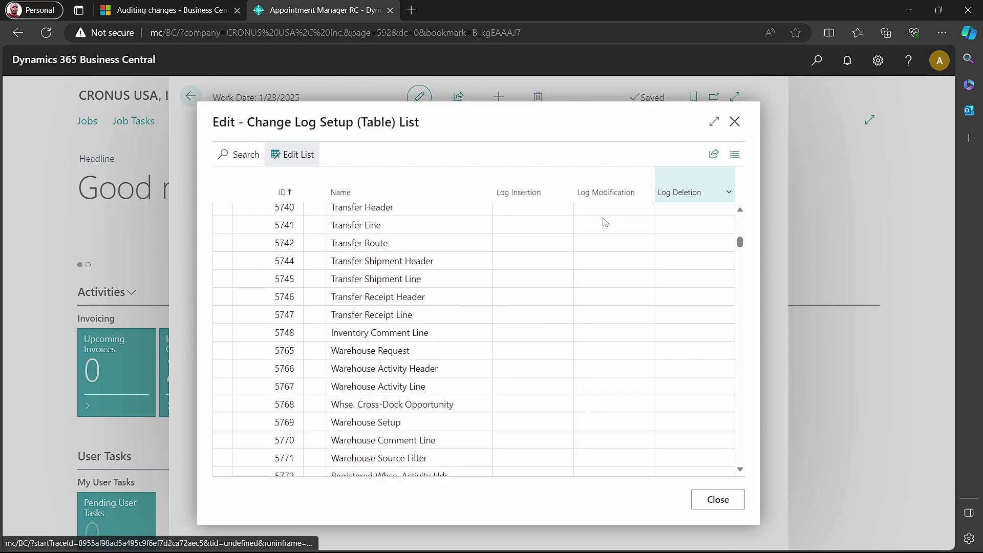
# Search the table list for customer and set the Customer table's Log Insertion to Some Fields
pyautogui.click(238, 153)
pyautogui.write('du')
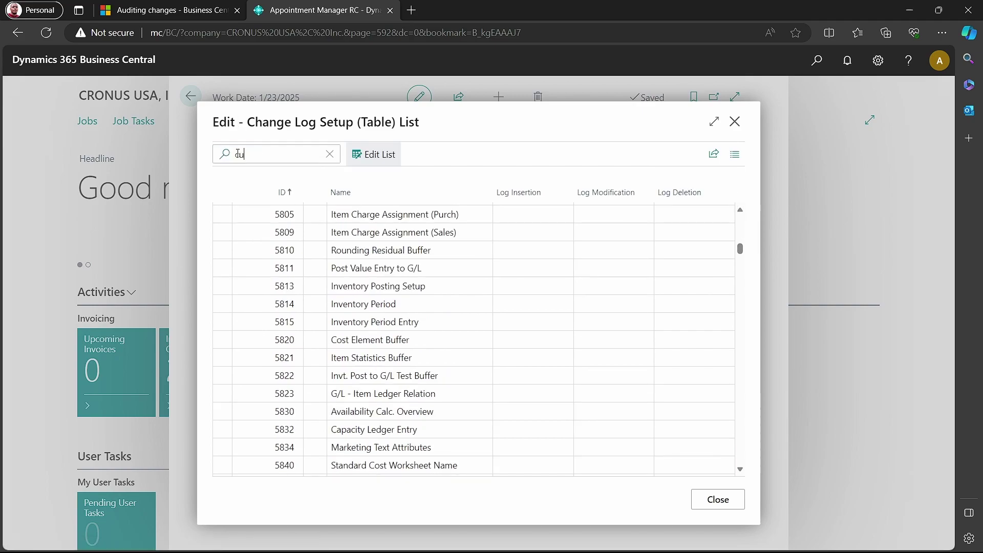
pyautogui.write('stomer')
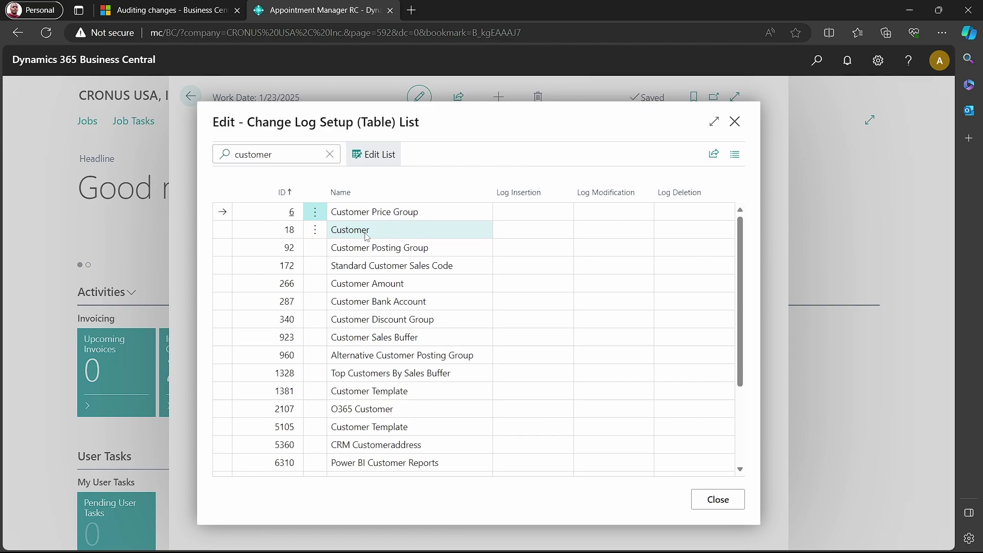
pyautogui.click(367, 236)
pyautogui.click(510, 232)
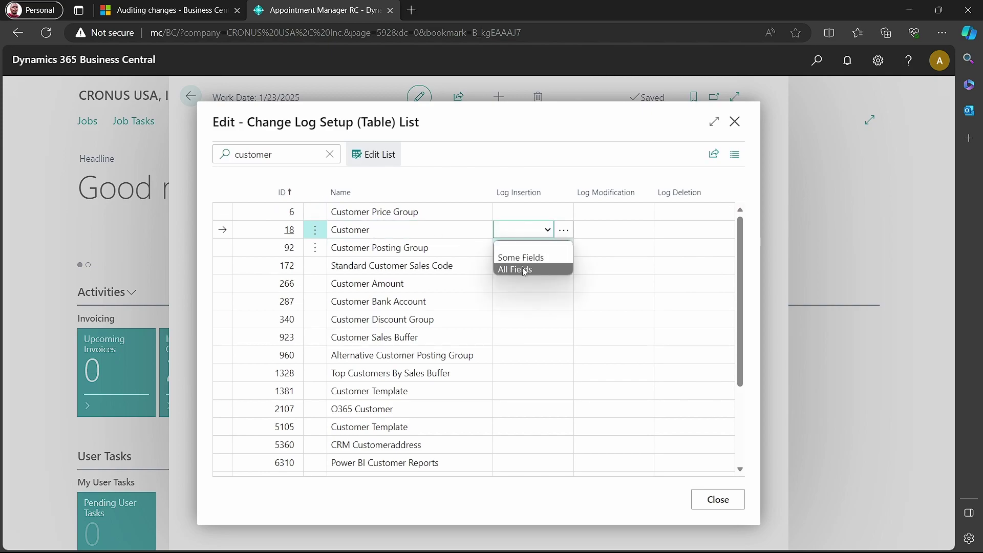
pyautogui.click(523, 268)
pyautogui.click(548, 231)
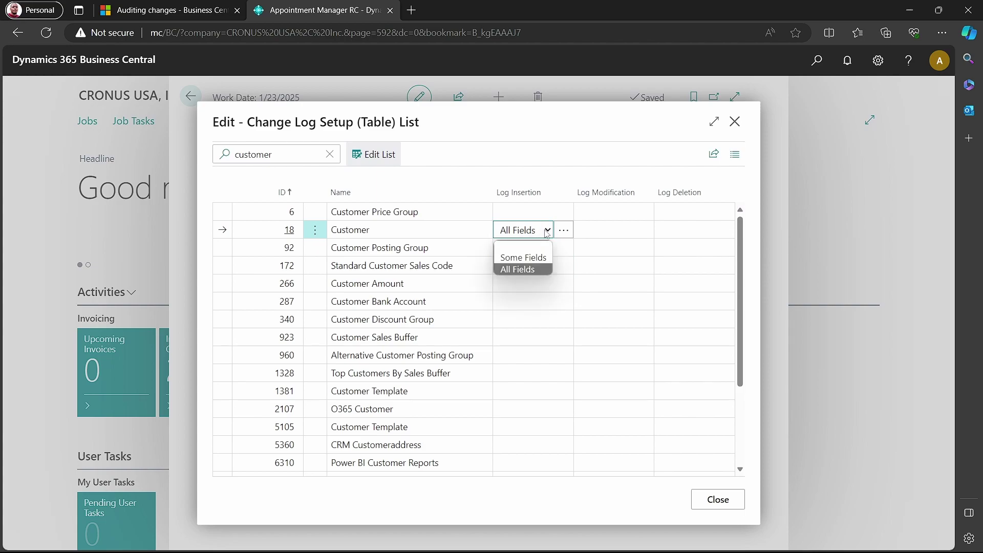
pyautogui.click(523, 258)
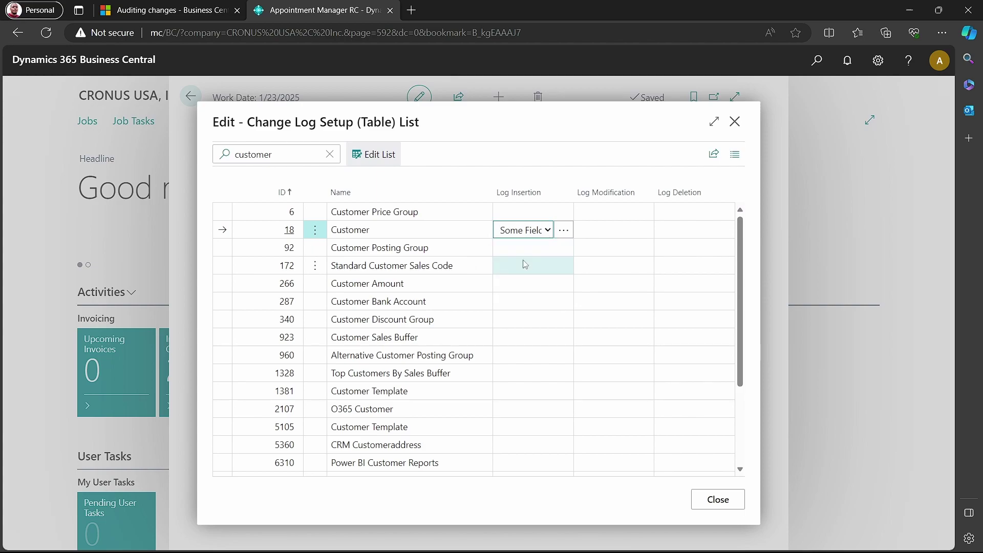
# In the Customer field list, tick Log Insertion for the No., Name and Address fields
pyautogui.click(565, 230)
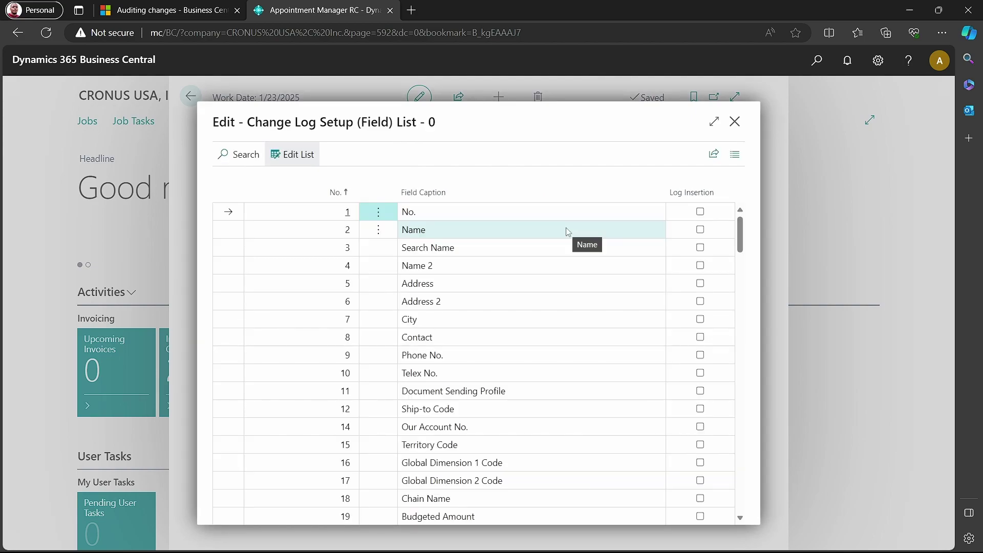
pyautogui.click(701, 212)
pyautogui.click(701, 230)
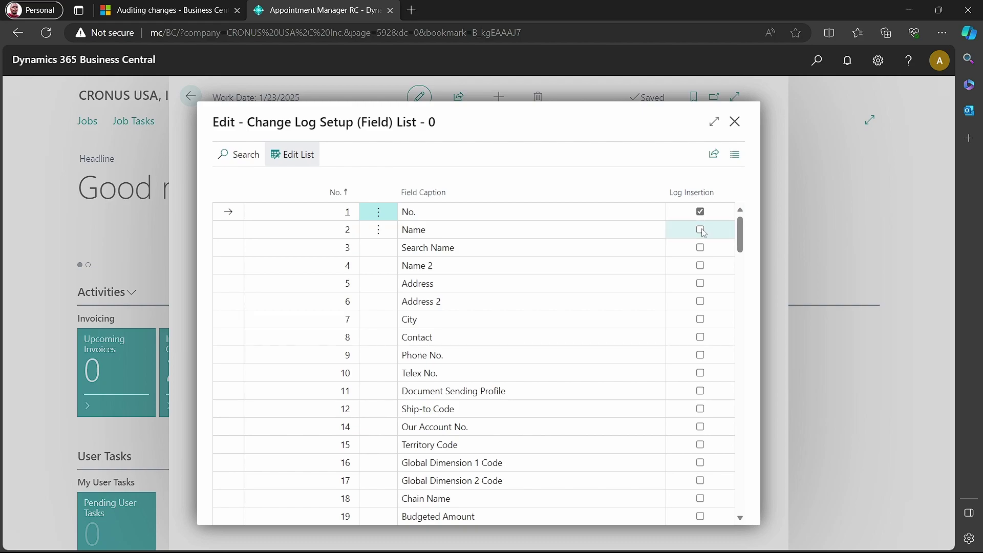
pyautogui.click(700, 284)
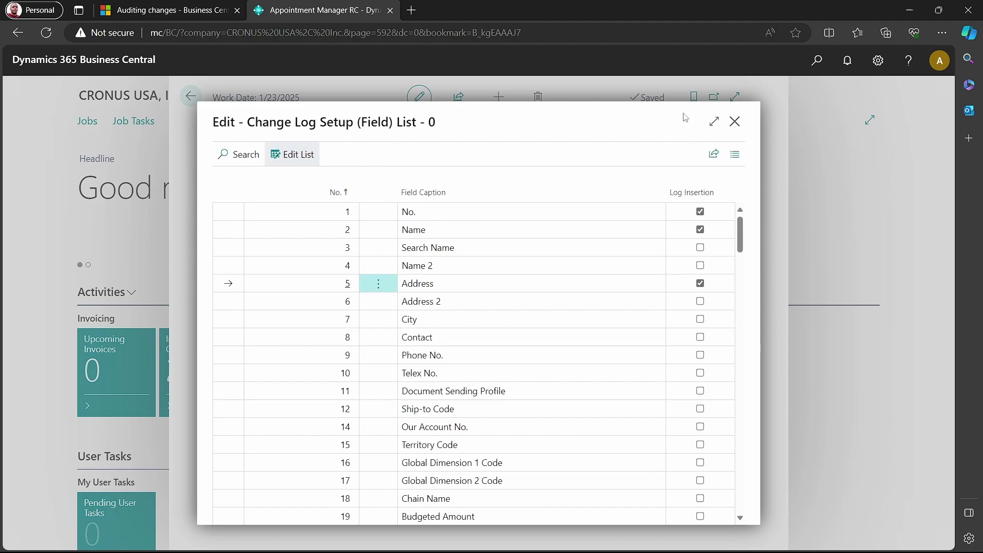
# Return to the table list, expand it to full width, and leave Customer's modification and deletion logging unset
pyautogui.click(738, 127)
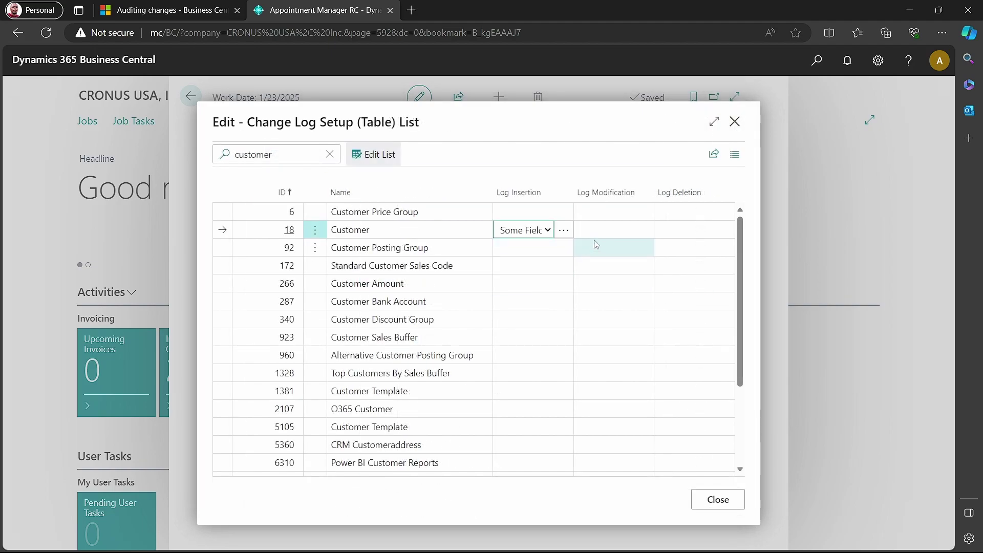
pyautogui.click(620, 229)
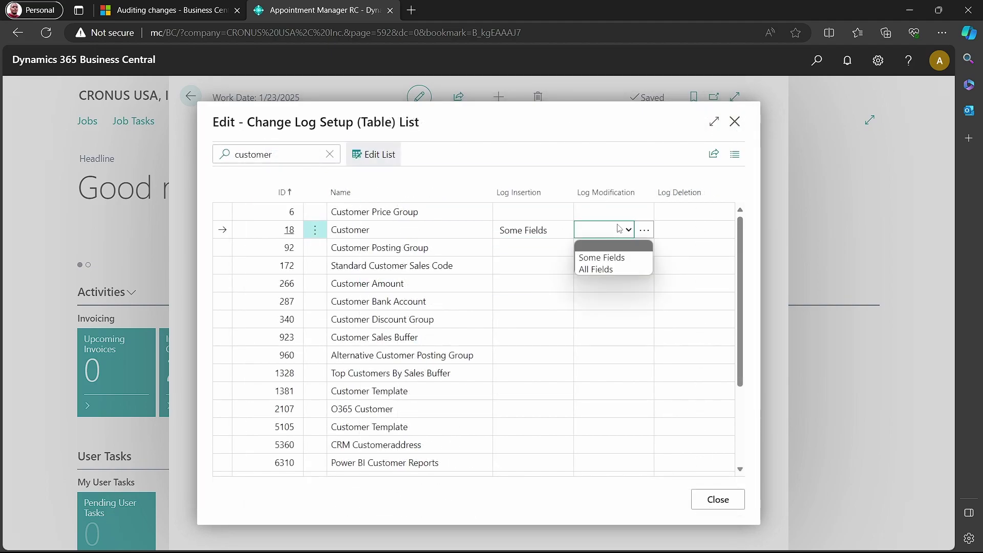
pyautogui.click(713, 123)
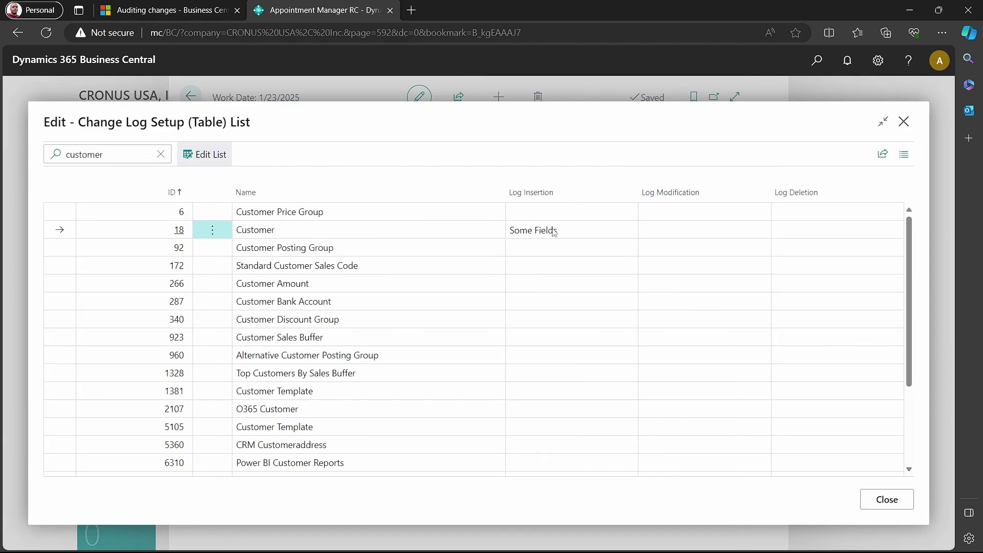
pyautogui.click(704, 236)
pyautogui.click(815, 230)
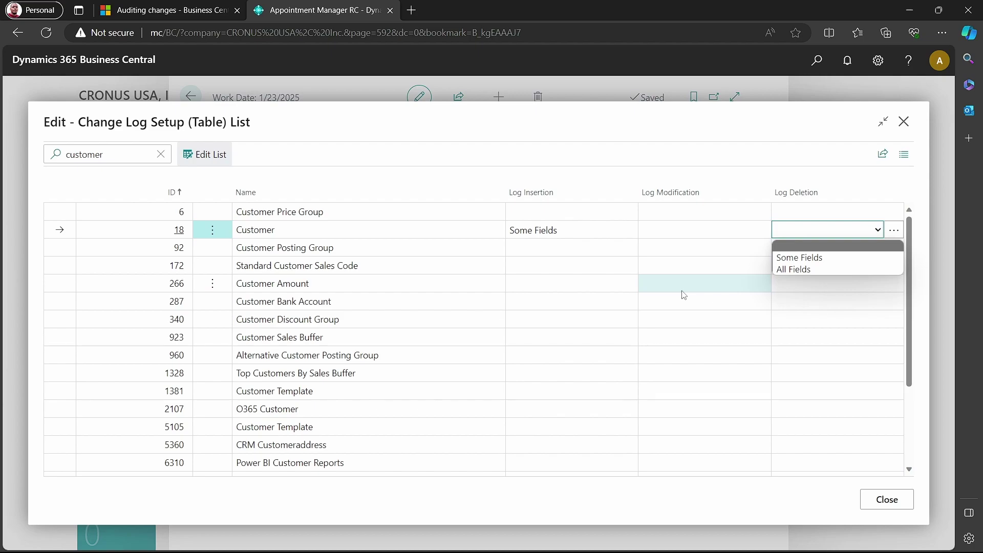
# In VS Code, move up through Change Log Management to the GetDatabaseTableTriggerSetup procedure
pyautogui.moveTo(635, 545)
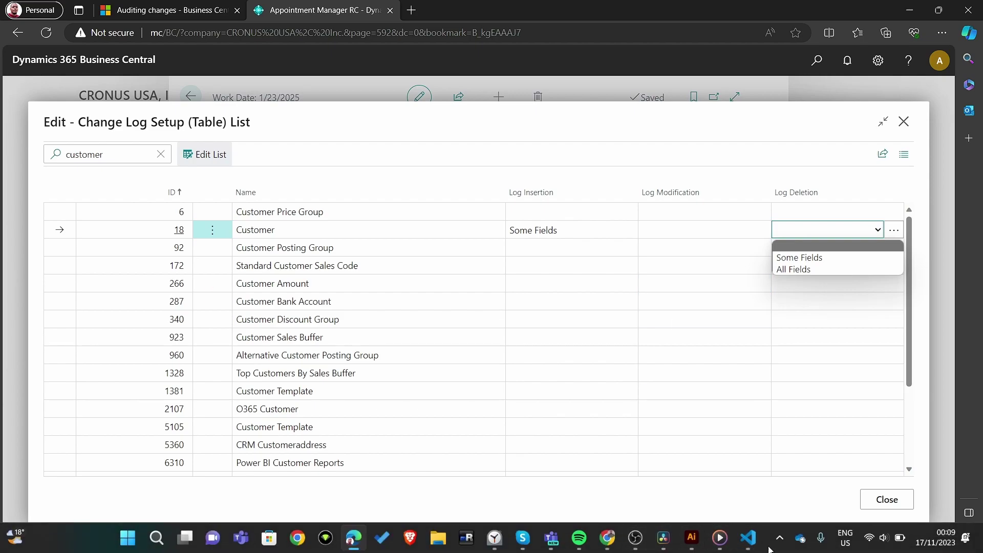
pyautogui.moveTo(751, 544)
pyautogui.click(745, 458)
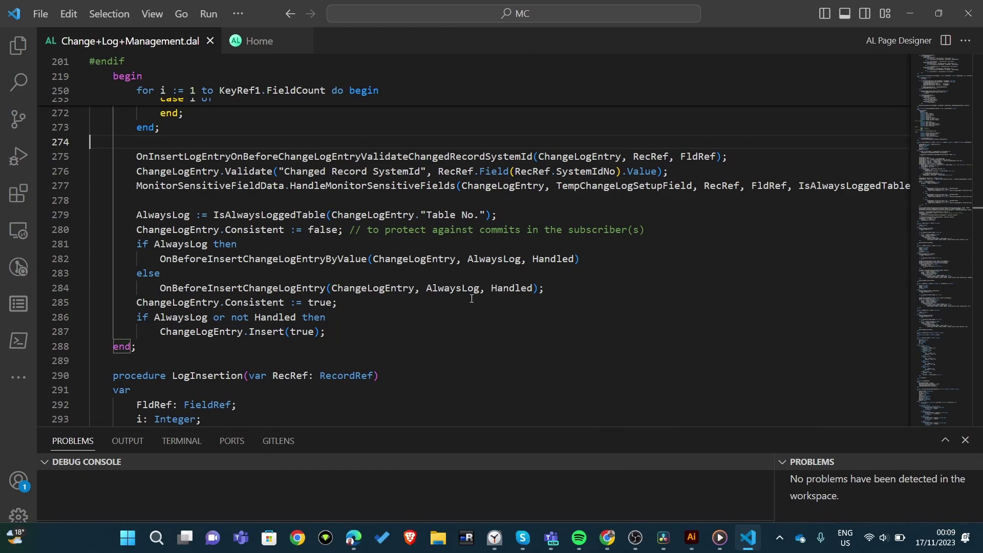
pyautogui.click(271, 171)
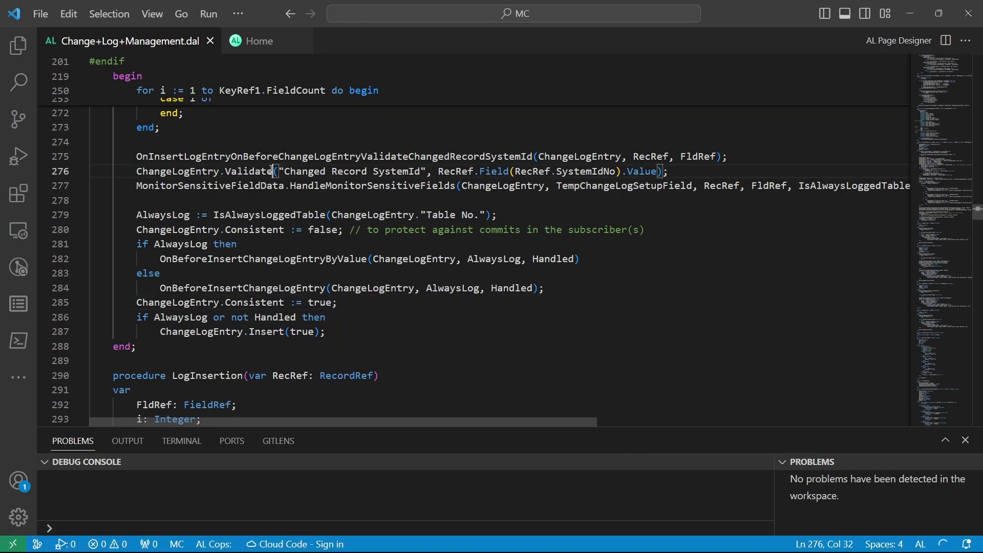
pyautogui.press('Up')
pyautogui.press('Up')
pyautogui.press('Up')
pyautogui.press('Up')
pyautogui.press('Up')
pyautogui.press('Up')
pyautogui.press('Up')
pyautogui.press('Up')
pyautogui.press('Up')
pyautogui.press('Up')
pyautogui.press('Up')
pyautogui.press('Up')
pyautogui.press('Up')
pyautogui.press('Up')
pyautogui.press('Up')
pyautogui.press('Up')
pyautogui.press('Up')
pyautogui.press('Up')
pyautogui.press('Up')
pyautogui.press('Up')
pyautogui.press('Up')
pyautogui.press('Up')
pyautogui.press('Up')
pyautogui.press('Up')
pyautogui.press('Up')
pyautogui.press('Up')
pyautogui.press('Up')
pyautogui.press('Up')
pyautogui.press('Up')
pyautogui.press('Up')
pyautogui.press('Up')
pyautogui.press('Up')
pyautogui.press('Up')
pyautogui.press('Up')
pyautogui.press('Up')
pyautogui.press('Up')
pyautogui.press('Up')
pyautogui.press('Up')
pyautogui.press('Up')
pyautogui.press('Up')
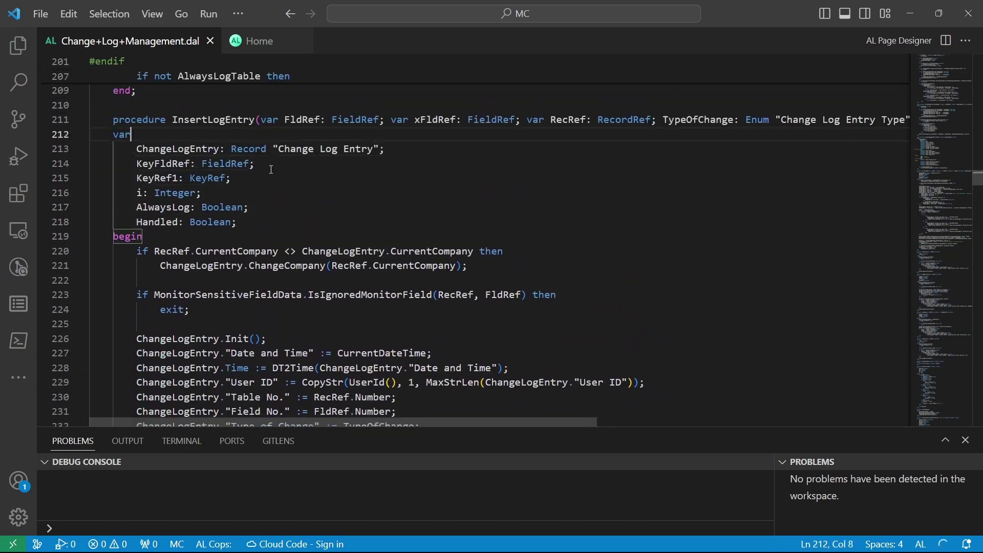
pyautogui.press('Up')
pyautogui.press('Up')
pyautogui.press('Up')
pyautogui.press('Up')
pyautogui.press('Up')
pyautogui.press('Up')
pyautogui.press('Up')
pyautogui.press('Up')
pyautogui.press('Up')
pyautogui.press('Up')
pyautogui.press('Up')
pyautogui.press('Up')
pyautogui.press('Up')
pyautogui.press('Up')
pyautogui.press('Up')
pyautogui.press('Up')
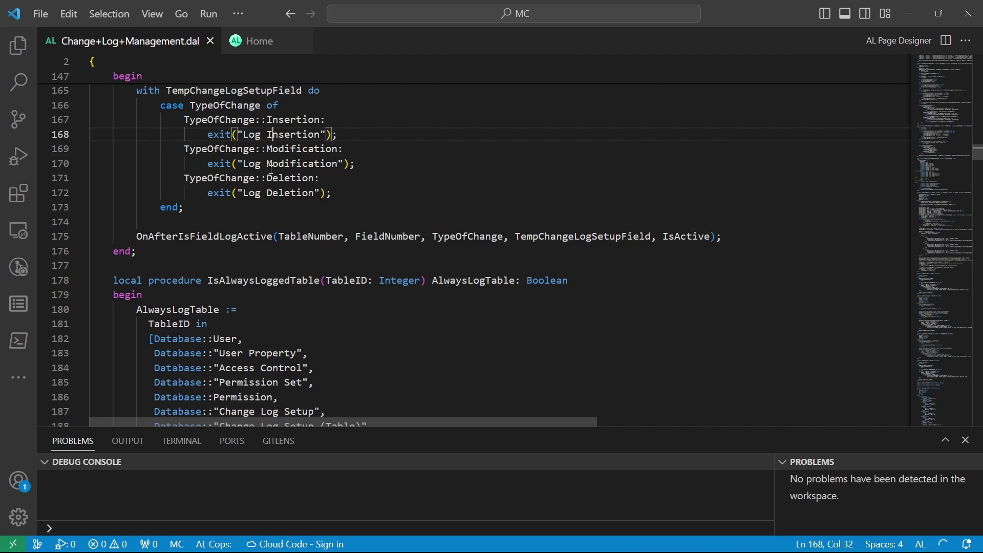
pyautogui.press('pageup')
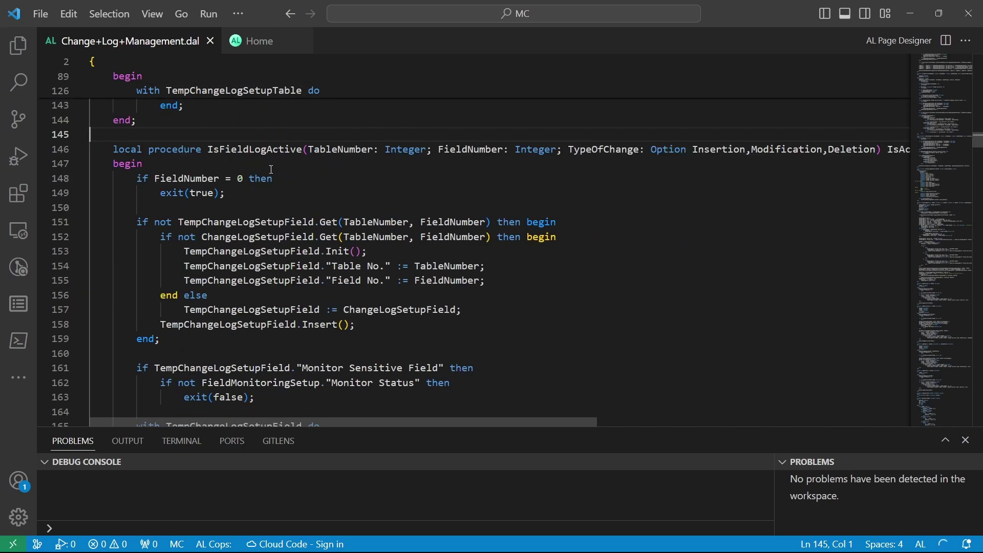
pyautogui.press('pageup')
pyautogui.press('pageup')
pyautogui.press('pageup')
pyautogui.press('pageup')
pyautogui.press('pageup')
pyautogui.press('pageup')
pyautogui.press('pageup')
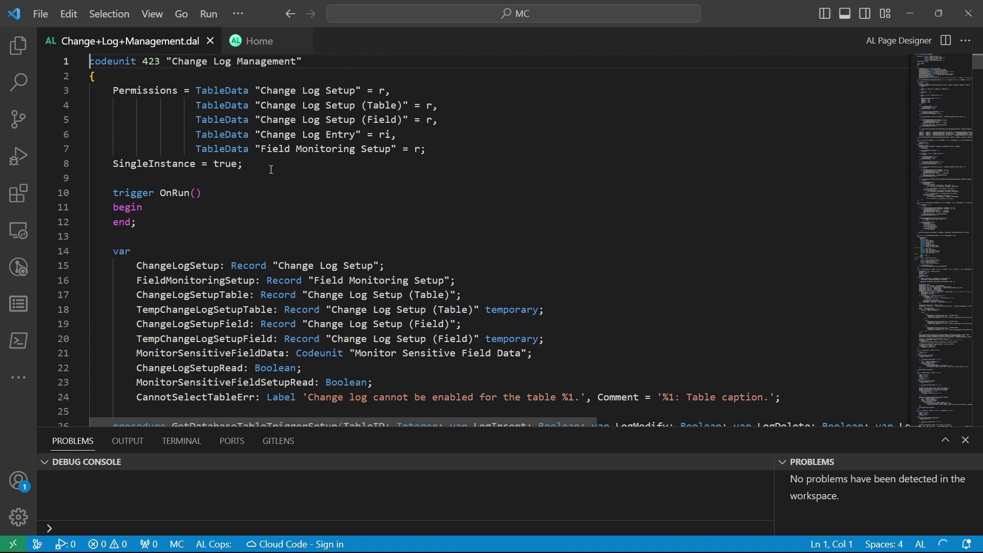
pyautogui.press('Down')
pyautogui.press('Down')
pyautogui.press('Down')
pyautogui.press('Down')
pyautogui.press('Down')
pyautogui.press('Down')
pyautogui.press('Down')
pyautogui.press('Down')
pyautogui.press('Down')
pyautogui.press('Down')
pyautogui.press('Down')
pyautogui.press('Down')
pyautogui.press('Down')
pyautogui.press('Down')
pyautogui.press('Down')
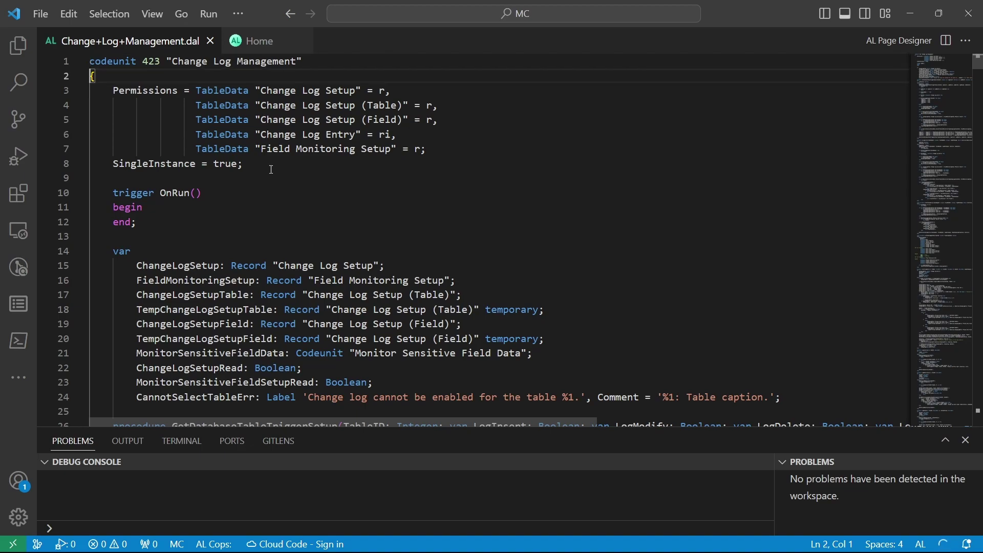
pyautogui.press('Down')
pyautogui.press('Down')
pyautogui.press('Down')
pyautogui.press('Down')
pyautogui.press('Down')
pyautogui.press('Down')
pyautogui.press('Down')
pyautogui.press('Down')
pyautogui.press('Down')
pyautogui.press('Down')
pyautogui.press('Down')
pyautogui.press('Down')
pyautogui.press('Down')
pyautogui.press('Down')
pyautogui.press('Down')
pyautogui.press('Down')
pyautogui.press('Down')
pyautogui.press('Down')
pyautogui.press('Down')
pyautogui.press('Down')
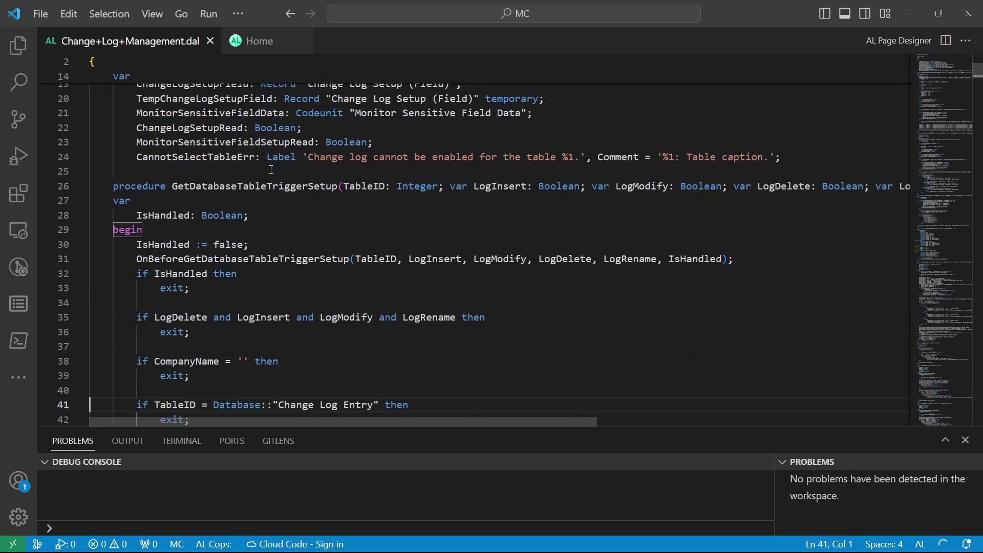
# Highlight the GetDatabaseTableTriggerSetup name and every use of LogInsert, dismissing the editor context menus
pyautogui.doubleClick(242, 191)
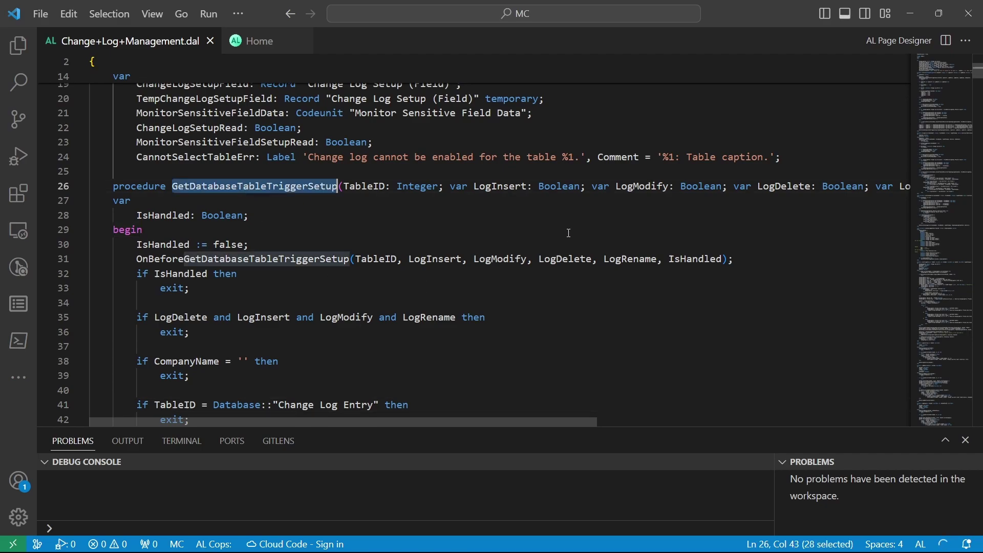
pyautogui.doubleClick(520, 187)
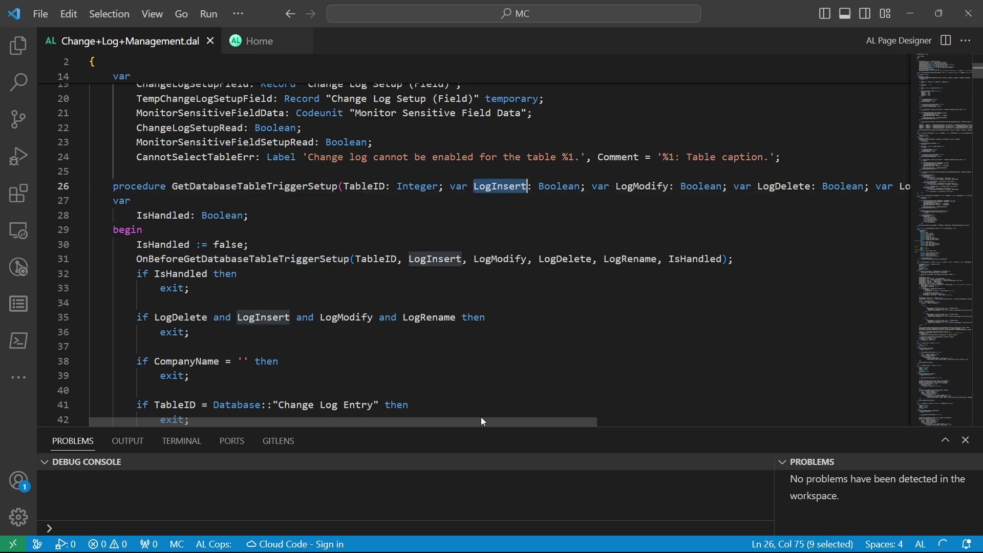
pyautogui.rightClick(566, 419)
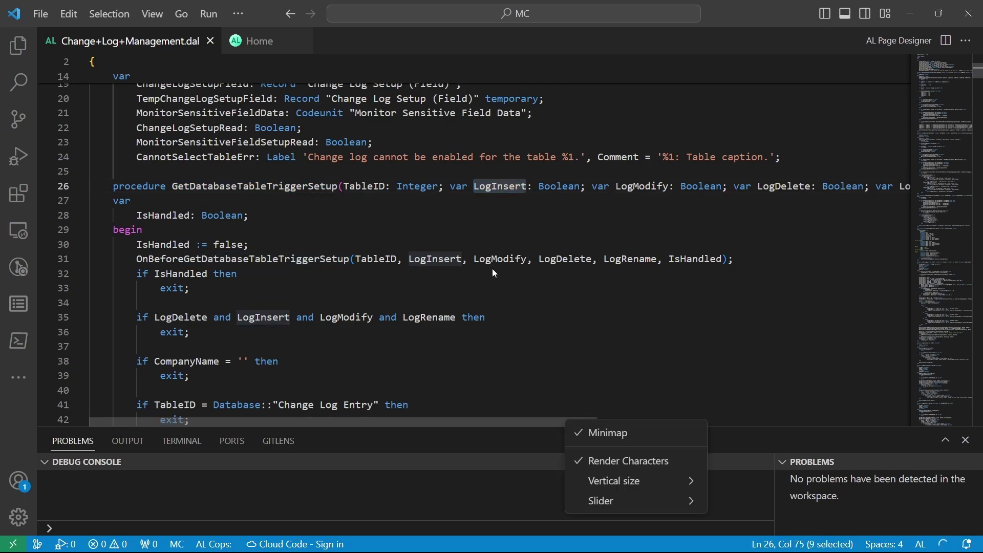
pyautogui.press('Escape')
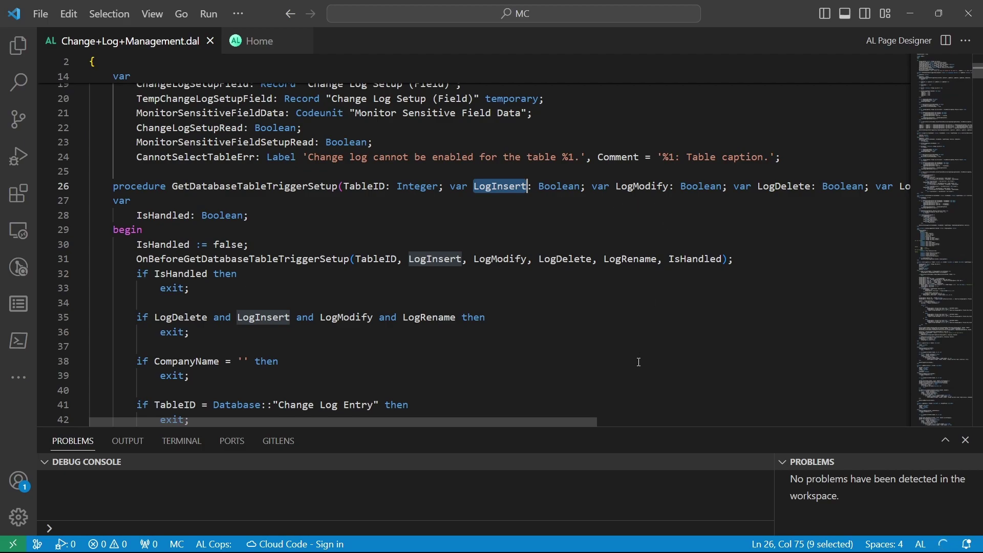
pyautogui.click(653, 422)
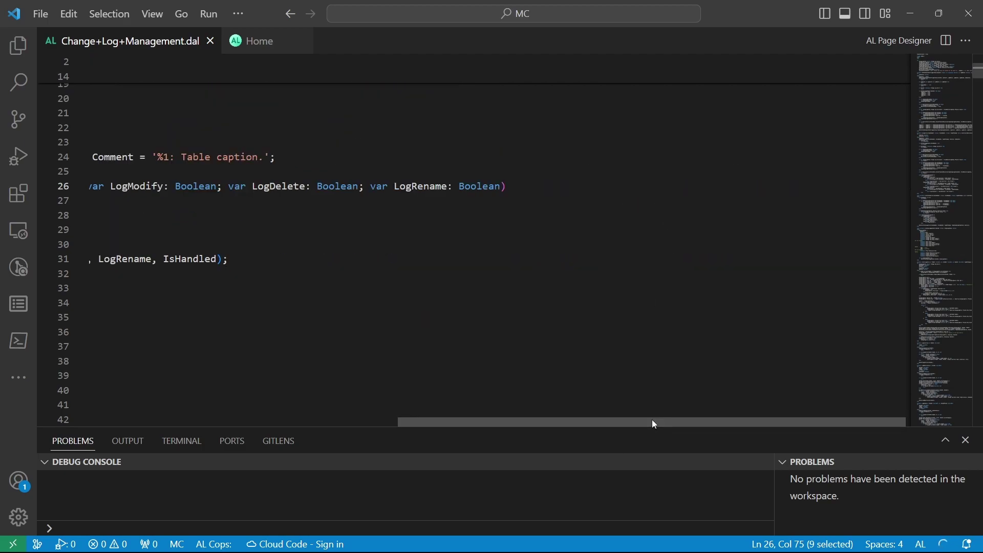
pyautogui.rightClick(621, 424)
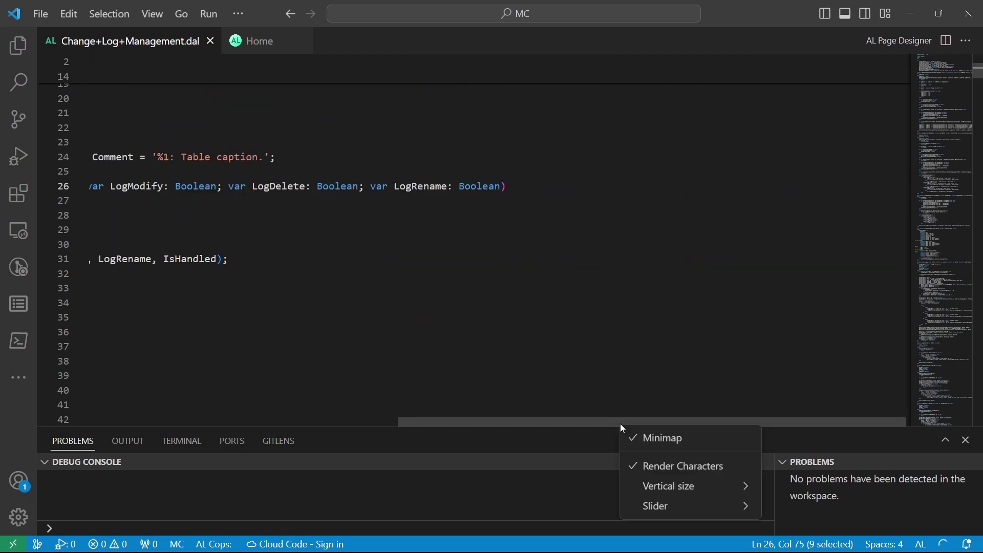
pyautogui.click(560, 422)
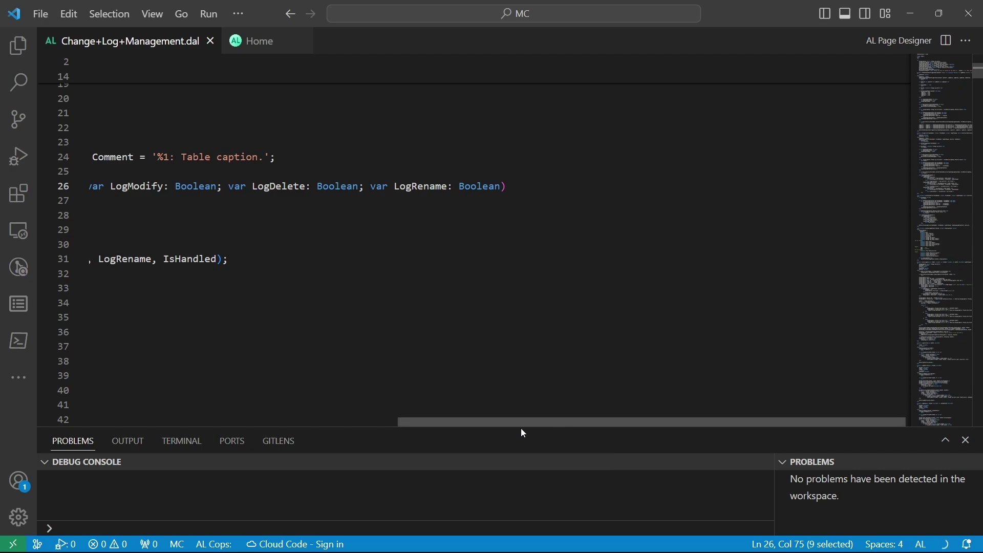
pyautogui.click(311, 421)
pyautogui.click(471, 273)
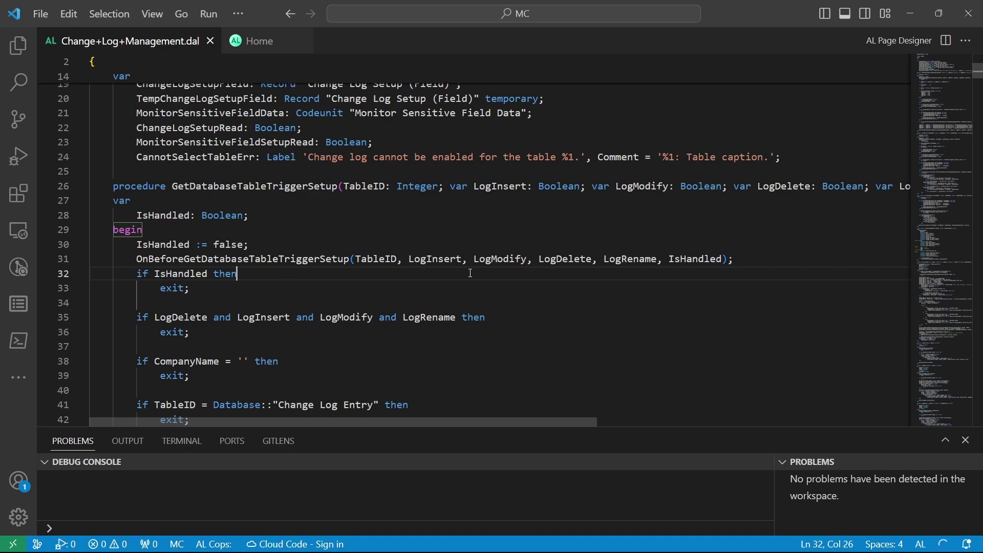
# Step from the IsHandled declaration on line 28 through the setup reads to IsLogActive's start
pyautogui.click(411, 219)
pyautogui.click(191, 318)
pyautogui.press('Down')
pyautogui.press('Down')
pyautogui.press('Down')
pyautogui.press('Down')
pyautogui.press('Down')
pyautogui.press('Down')
pyautogui.press('Down')
pyautogui.press('Down')
pyautogui.press('Down')
pyautogui.press('Down')
pyautogui.press('Down')
pyautogui.press('Down')
pyautogui.press('Down')
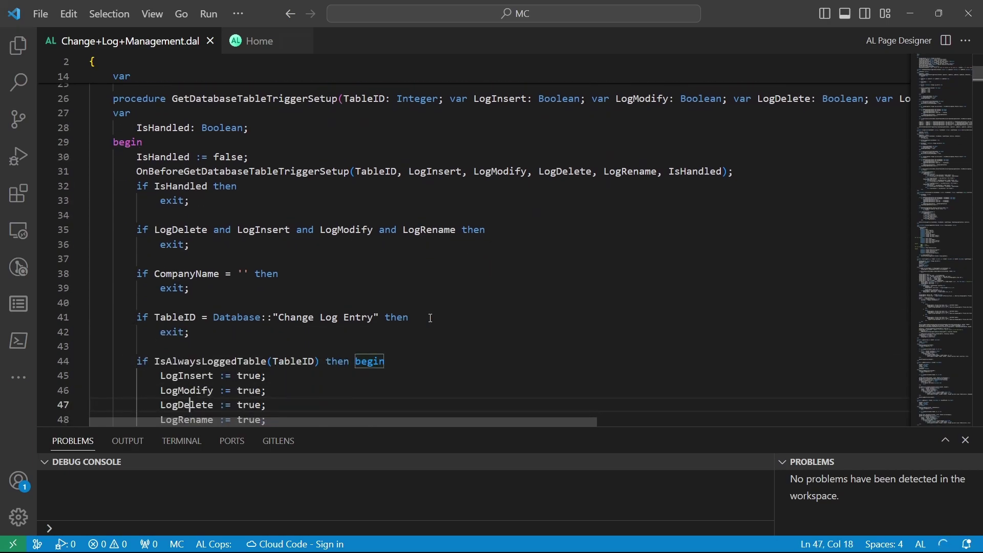
pyautogui.press('Down')
pyautogui.press('Down')
pyautogui.press('Down')
pyautogui.press('Down')
pyautogui.press('Down')
pyautogui.press('Down')
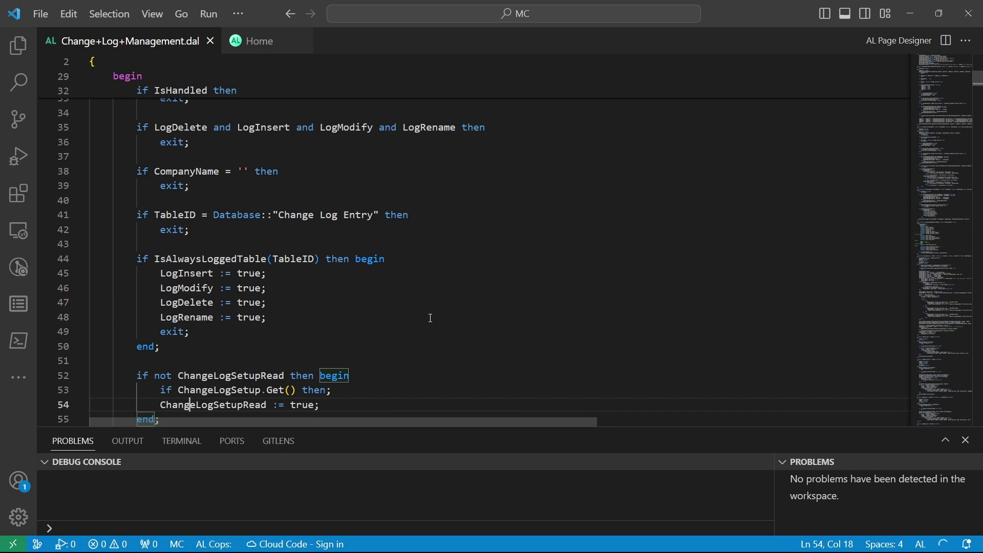
pyautogui.press('Down')
pyautogui.press('Down')
pyautogui.press('Down')
pyautogui.press('Down')
pyautogui.press('Down')
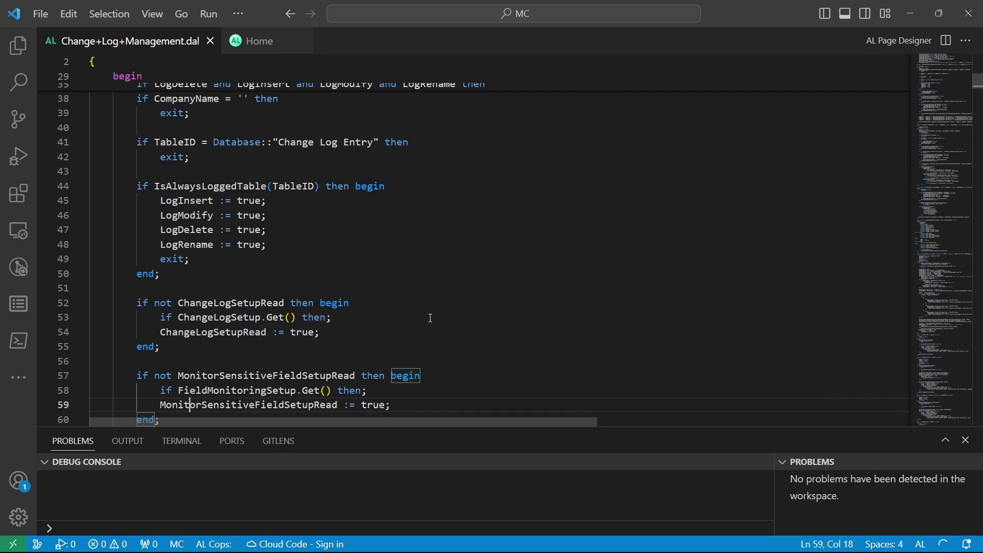
pyautogui.click(243, 200)
pyautogui.press('Down')
pyautogui.press('Down')
pyautogui.press('Down')
pyautogui.press('Down')
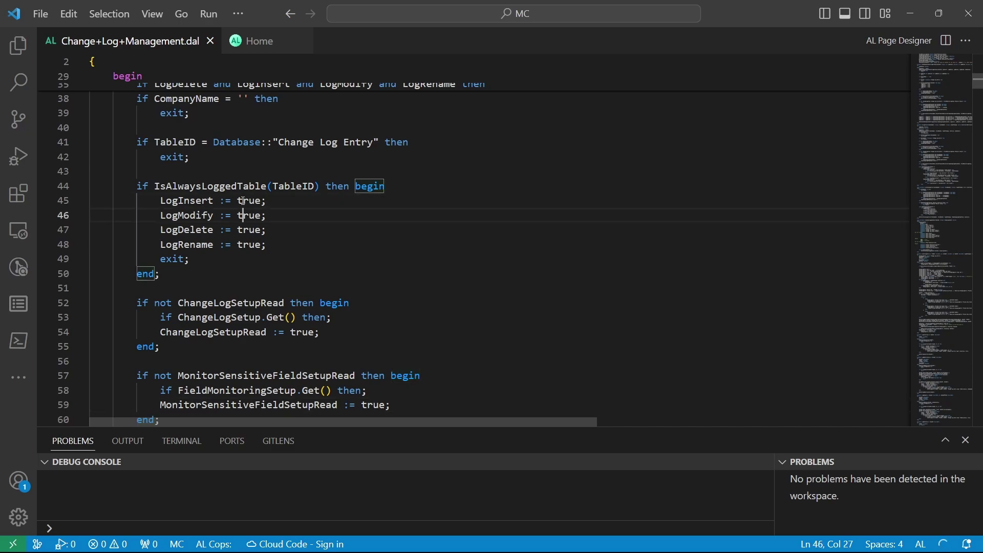
pyautogui.press('Down')
pyautogui.press('Down')
pyautogui.press('Down')
pyautogui.press('Down')
pyautogui.press('Down')
pyautogui.press('Down')
pyautogui.press('Down')
pyautogui.press('Down')
pyautogui.press('Down')
pyautogui.press('Down')
pyautogui.press('Down')
pyautogui.press('Down')
pyautogui.press('Down')
pyautogui.press('Down')
pyautogui.press('Down')
pyautogui.press('Down')
pyautogui.press('Down')
pyautogui.press('Down')
pyautogui.press('Down')
pyautogui.press('Down')
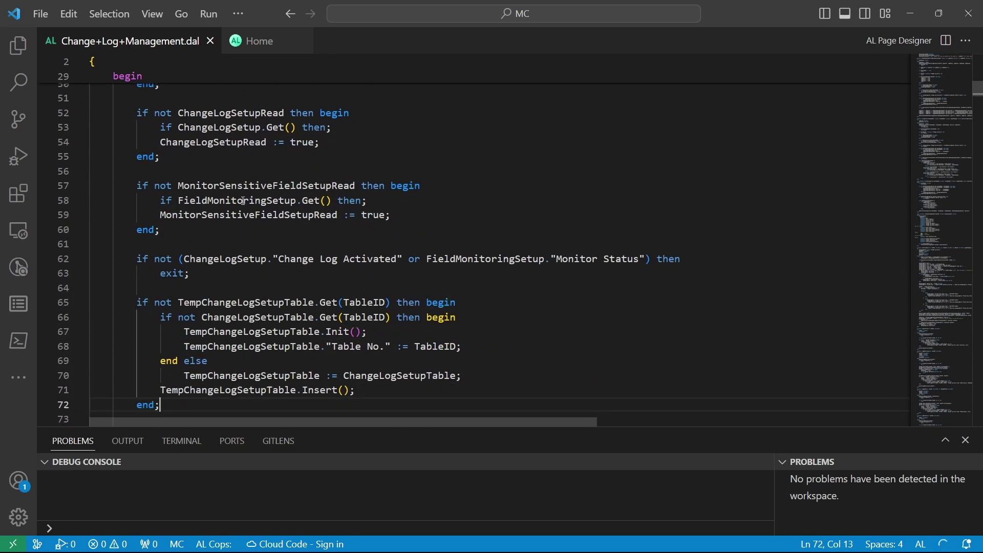
pyautogui.press('Down')
pyautogui.press('Down')
pyautogui.press('Down')
pyautogui.press('Down')
pyautogui.press('Down')
pyautogui.press('Down')
pyautogui.press('Down')
pyautogui.press('Down')
pyautogui.press('Down')
pyautogui.press('Down')
pyautogui.press('Down')
pyautogui.press('Down')
pyautogui.press('Down')
pyautogui.press('Down')
pyautogui.press('Down')
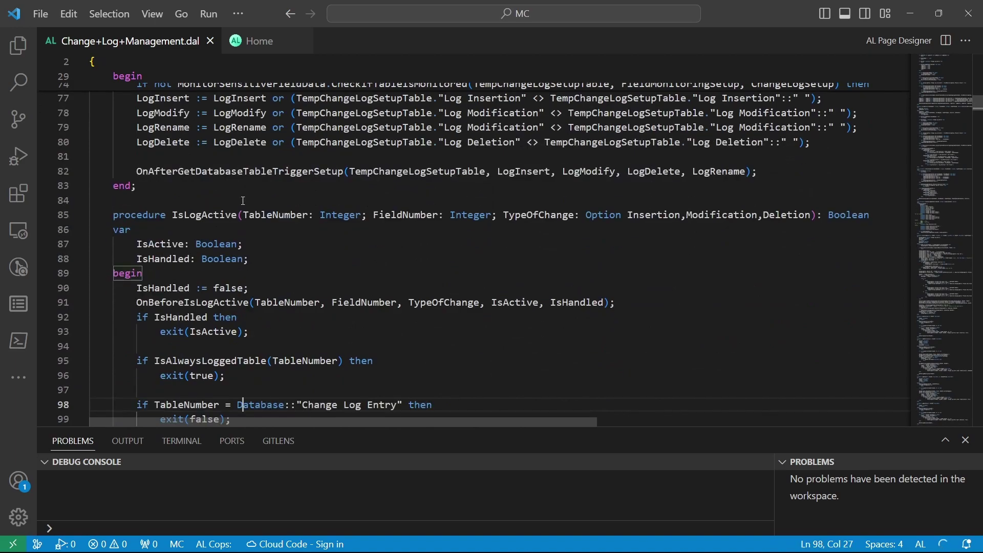
# Read IsLogActive's setup checks and IsFieldLogActive's change type checks, reaching IsAlwaysLoggedTable's table list
pyautogui.press('Down')
pyautogui.press('Down')
pyautogui.press('Down')
pyautogui.press('Down')
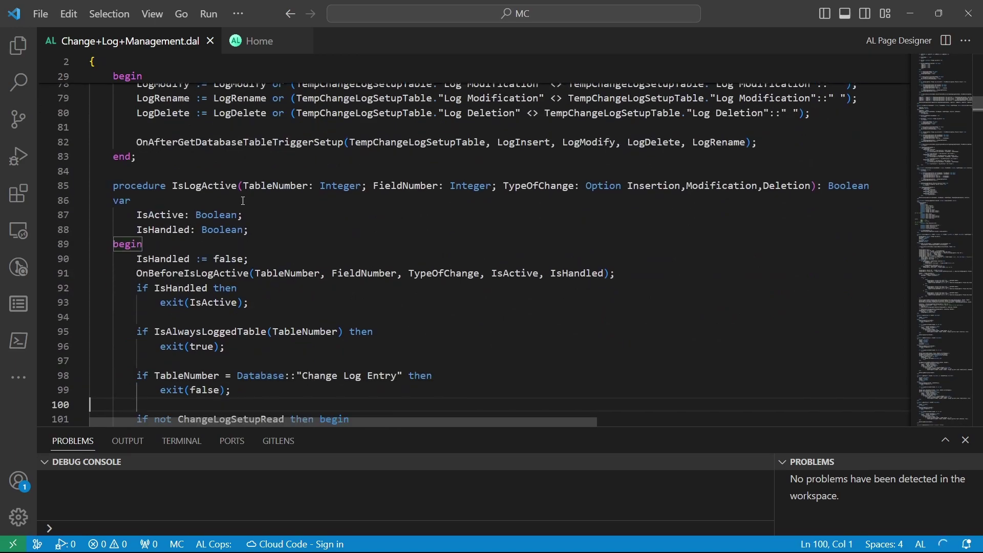
pyautogui.press('Down')
pyautogui.press('Down')
pyautogui.press('Down')
pyautogui.press('Down')
pyautogui.press('Down')
pyautogui.press('Down')
pyautogui.press('Down')
pyautogui.press('Down')
pyautogui.press('Down')
pyautogui.press('Down')
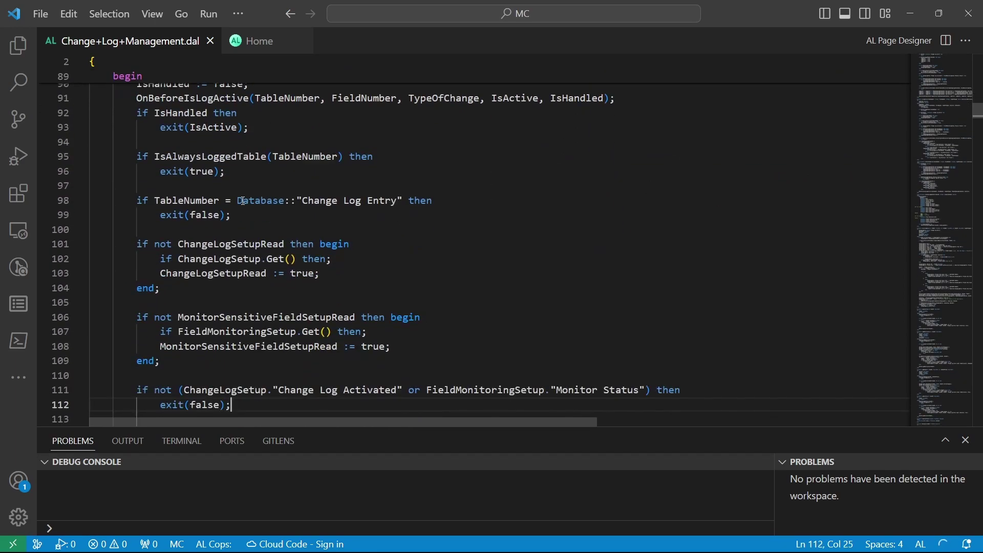
pyautogui.press('Up')
pyautogui.press('Up')
pyautogui.press('Up')
pyautogui.press('Up')
pyautogui.press('Up')
pyautogui.press('Up')
pyautogui.press('Up')
pyautogui.press('Up')
pyautogui.press('Up')
pyautogui.press('Up')
pyautogui.press('Up')
pyautogui.press('Up')
pyautogui.press('Up')
pyautogui.press('Up')
pyautogui.press('Up')
pyautogui.press('Up')
pyautogui.press('Up')
pyautogui.press('Up')
pyautogui.press('Up')
pyautogui.press('Up')
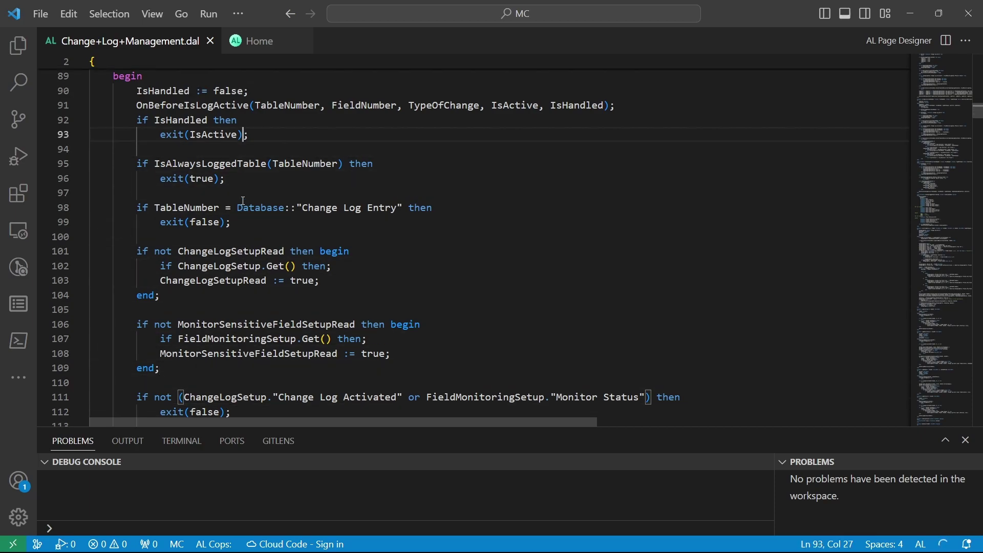
pyautogui.press('Down')
pyautogui.press('Down')
pyautogui.press('Down')
pyautogui.press('Down')
pyautogui.press('Down')
pyautogui.press('Down')
pyautogui.press('Down')
pyautogui.press('Down')
pyautogui.press('Down')
pyautogui.press('Down')
pyautogui.press('Down')
pyautogui.press('Down')
pyautogui.press('Down')
pyautogui.press('Down')
pyautogui.press('Down')
pyautogui.press('Down')
pyautogui.press('Down')
pyautogui.press('Down')
pyautogui.press('Down')
pyautogui.press('Down')
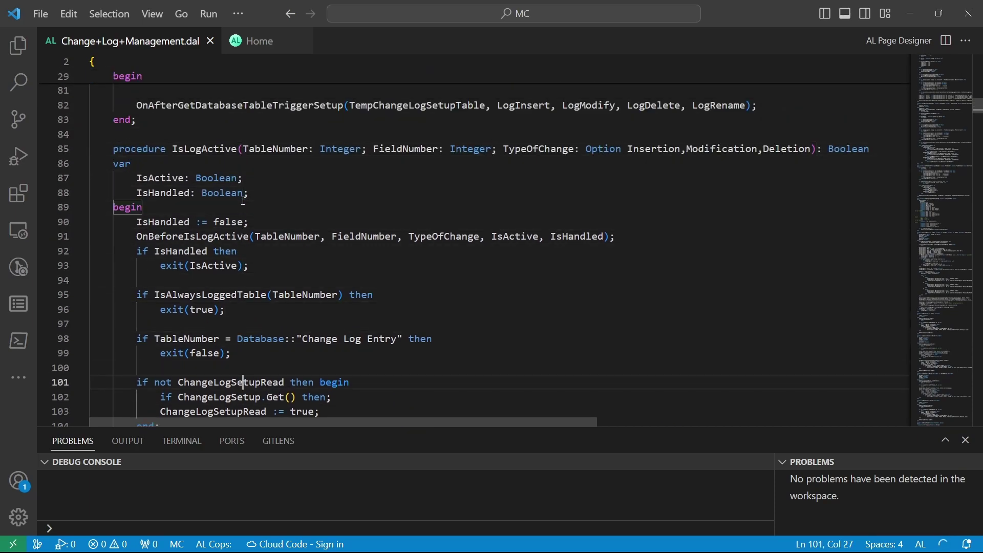
pyautogui.press('Down')
pyautogui.press('Down')
pyautogui.press('Down')
pyautogui.press('Down')
pyautogui.press('Down')
pyautogui.press('Down')
pyautogui.press('Down')
pyautogui.press('Down')
pyautogui.press('Down')
pyautogui.press('Down')
pyautogui.press('Down')
pyautogui.press('Down')
pyautogui.press('Down')
pyautogui.press('Down')
pyautogui.press('Down')
pyautogui.press('Down')
pyautogui.press('Down')
pyautogui.press('Down')
pyautogui.press('Down')
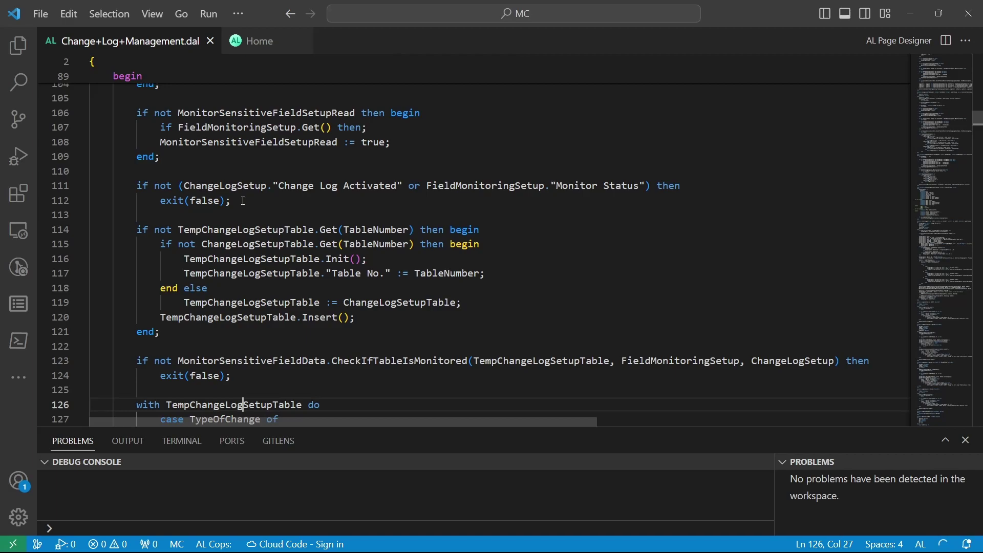
pyautogui.press('Down')
pyautogui.press('Down')
pyautogui.press('Down')
pyautogui.press('Down')
pyautogui.press('Down')
pyautogui.press('Down')
pyautogui.press('Down')
pyautogui.press('Down')
pyautogui.press('Down')
pyautogui.press('Down')
pyautogui.press('Down')
pyautogui.press('Down')
pyautogui.press('Down')
pyautogui.press('Down')
pyautogui.press('Down')
pyautogui.press('Down')
pyautogui.press('Down')
pyautogui.press('Down')
pyautogui.press('Down')
pyautogui.press('Down')
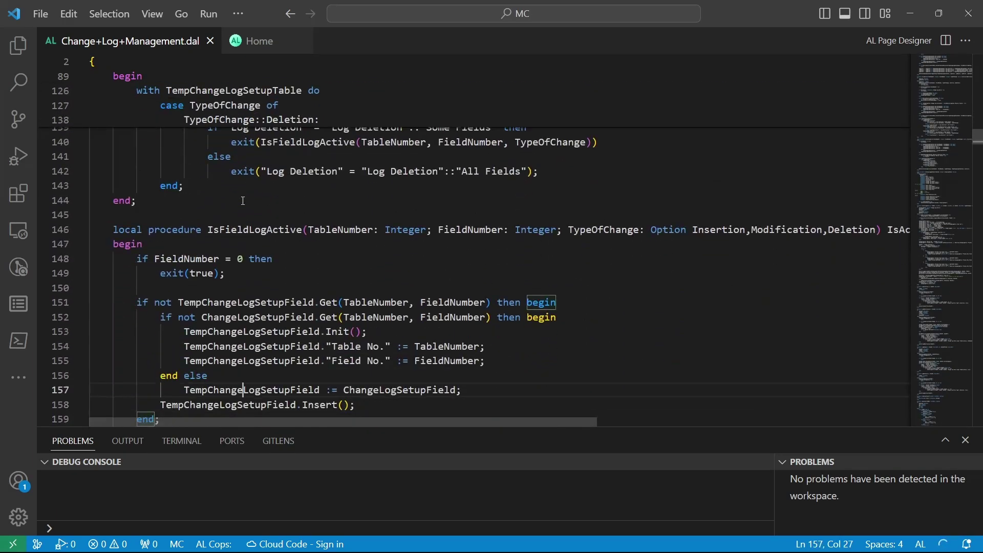
pyautogui.press('Up')
pyautogui.press('Up')
pyautogui.press('Up')
pyautogui.press('Up')
pyautogui.press('Up')
pyautogui.press('Up')
pyautogui.press('Up')
pyautogui.press('Up')
pyautogui.press('Up')
pyautogui.press('Up')
pyautogui.press('Up')
pyautogui.press('Up')
pyautogui.press('Up')
pyautogui.press('Up')
pyautogui.press('Up')
pyautogui.press('Up')
pyautogui.press('Down')
pyautogui.press('Down')
pyautogui.press('Down')
pyautogui.press('Down')
pyautogui.press('Down')
pyautogui.press('Down')
pyautogui.press('Down')
pyautogui.press('Down')
pyautogui.press('Down')
pyautogui.press('Down')
pyautogui.press('Down')
pyautogui.press('Down')
pyautogui.press('Down')
pyautogui.press('Down')
pyautogui.press('Down')
pyautogui.press('Down')
pyautogui.press('Down')
pyautogui.press('Down')
pyautogui.press('Down')
pyautogui.press('Down')
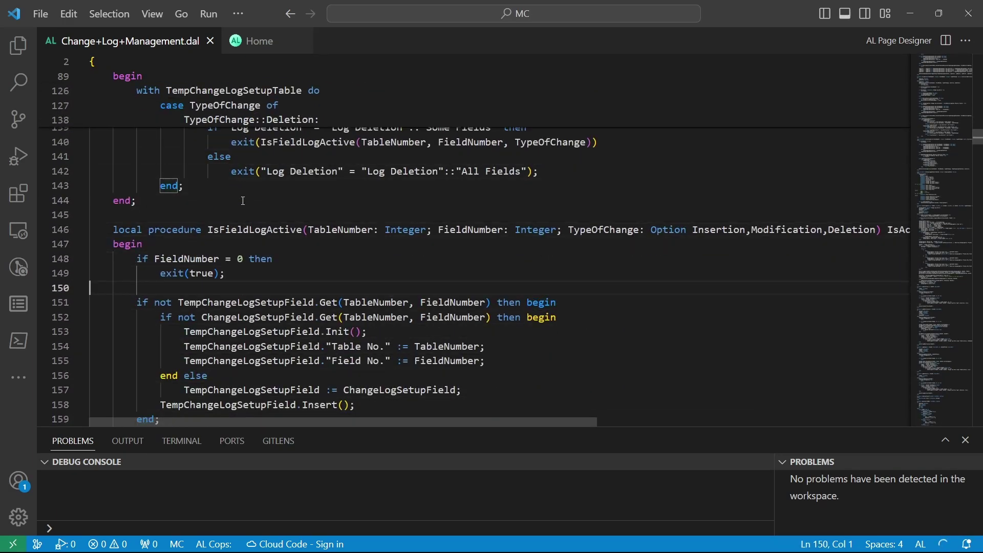
pyautogui.press('Down')
pyautogui.press('Down')
pyautogui.press('Down')
pyautogui.press('Down')
pyautogui.press('Down')
pyautogui.press('Down')
pyautogui.press('Down')
pyautogui.press('Down')
pyautogui.press('Down')
pyautogui.press('Down')
pyautogui.press('Down')
pyautogui.press('Down')
pyautogui.press('Down')
pyautogui.press('Down')
pyautogui.press('Down')
pyautogui.press('Down')
pyautogui.press('Down')
pyautogui.press('Down')
pyautogui.press('Down')
pyautogui.press('Down')
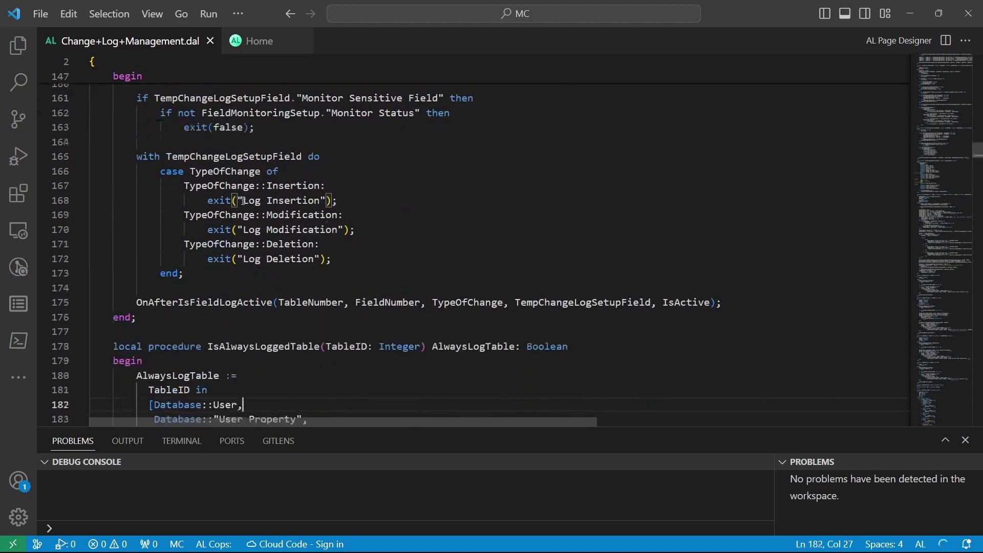
pyautogui.press('Down')
pyautogui.press('Down')
pyautogui.press('Down')
pyautogui.press('Down')
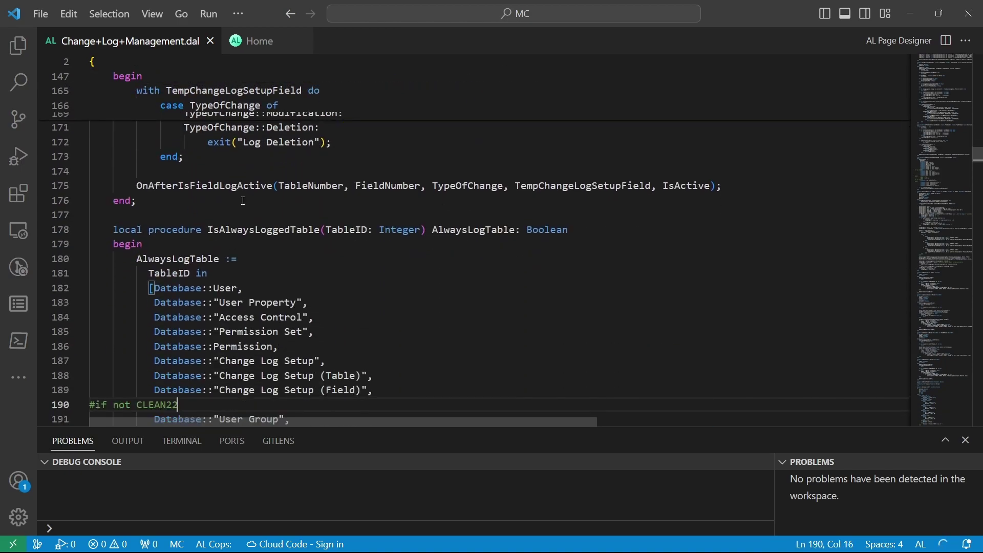
pyautogui.press('Down')
pyautogui.press('Down')
pyautogui.press('Down')
pyautogui.press('Down')
pyautogui.press('Down')
pyautogui.press('Down')
pyautogui.press('Down')
pyautogui.press('Down')
pyautogui.press('Down')
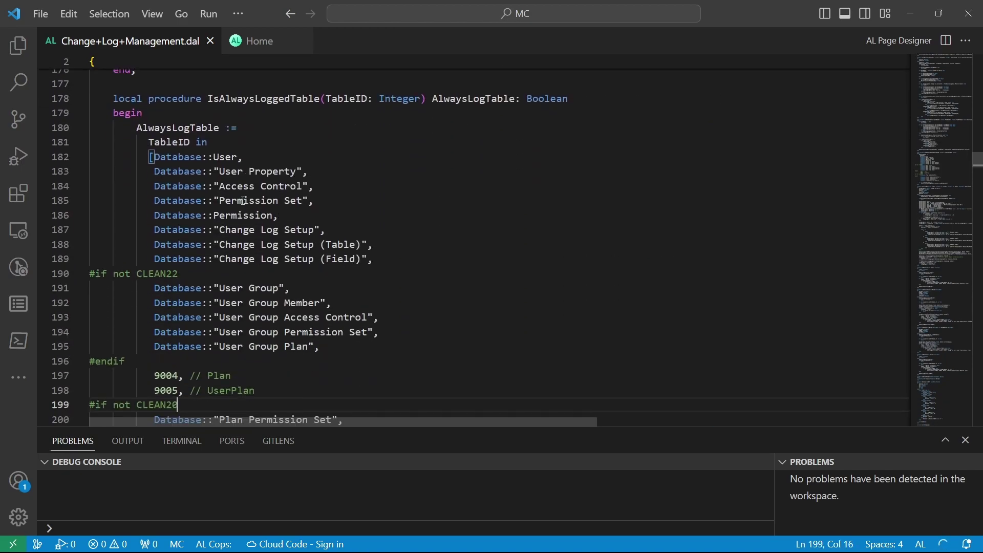
# Review the top of the always-logged table list, then page down to InsertLogEntry
pyautogui.press('Down')
pyautogui.press('Down')
pyautogui.press('Down')
pyautogui.press('Down')
pyautogui.press('Down')
pyautogui.press('Down')
pyautogui.press('Down')
pyautogui.press('Down')
pyautogui.press('Down')
pyautogui.press('Down')
pyautogui.press('Down')
pyautogui.press('Down')
pyautogui.press('Down')
pyautogui.press('Down')
pyautogui.press('Down')
pyautogui.press('Down')
pyautogui.press('Down')
pyautogui.press('Down')
pyautogui.press('Down')
pyautogui.press('Down')
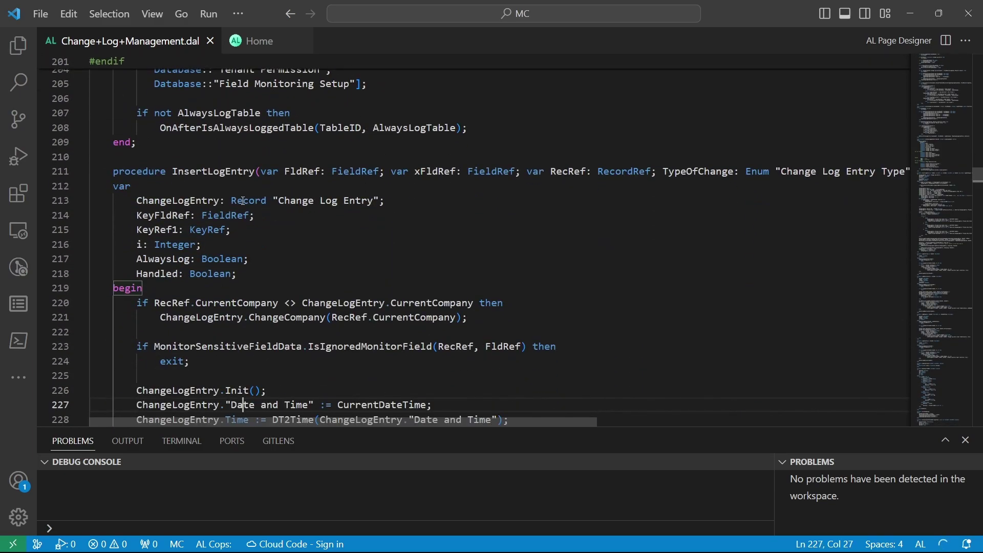
pyautogui.press('Up')
pyautogui.press('Up')
pyautogui.press('Up')
pyautogui.press('Up')
pyautogui.press('Up')
pyautogui.press('Up')
pyautogui.press('Up')
pyautogui.press('Up')
pyautogui.press('Up')
pyautogui.press('Up')
pyautogui.press('Up')
pyautogui.press('Up')
pyautogui.press('Up')
pyautogui.press('Up')
pyautogui.press('Up')
pyautogui.press('Up')
pyautogui.press('Up')
pyautogui.press('Up')
pyautogui.press('Up')
pyautogui.press('Up')
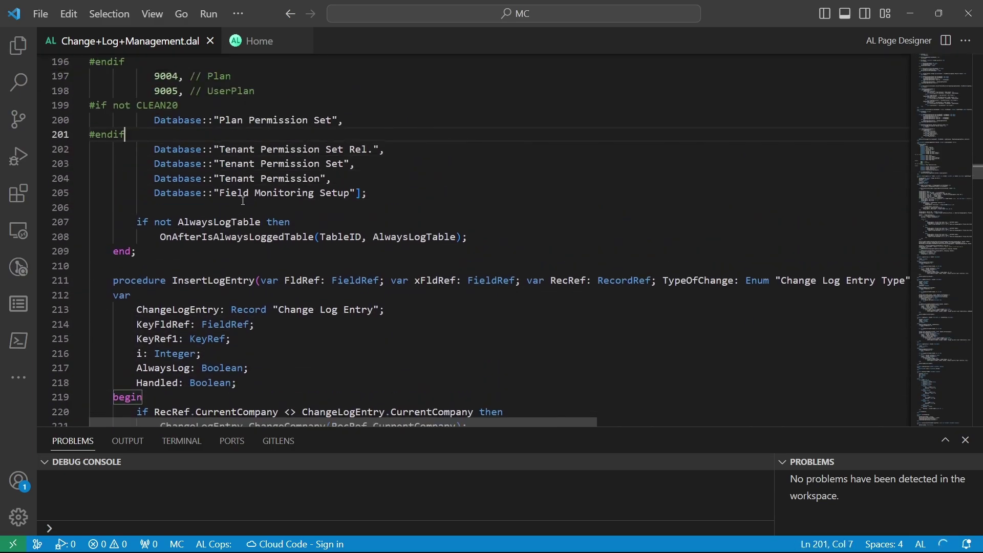
pyautogui.press('Up')
pyautogui.press('Up')
pyautogui.press('Up')
pyautogui.press('Up')
pyautogui.press('Up')
pyautogui.press('Up')
pyautogui.press('Up')
pyautogui.press('Up')
pyautogui.press('Up')
pyautogui.press('Up')
pyautogui.press('Up')
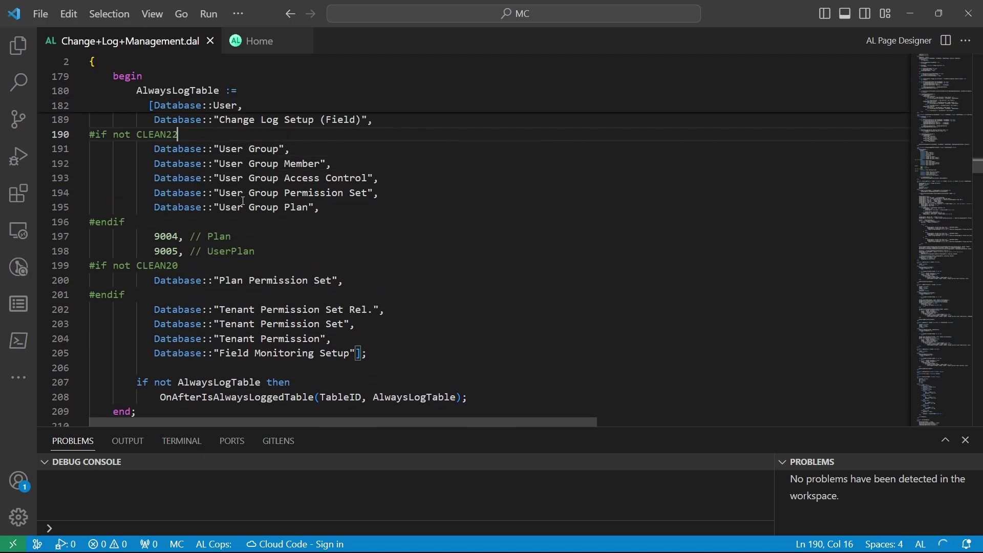
pyautogui.press('Up')
pyautogui.press('Down')
pyautogui.press('Down')
pyautogui.press('Down')
pyautogui.press('Down')
pyautogui.press('Down')
pyautogui.press('Down')
pyautogui.press('Down')
pyautogui.press('Down')
pyautogui.press('Down')
pyautogui.press('Down')
pyautogui.press('Down')
pyautogui.press('Down')
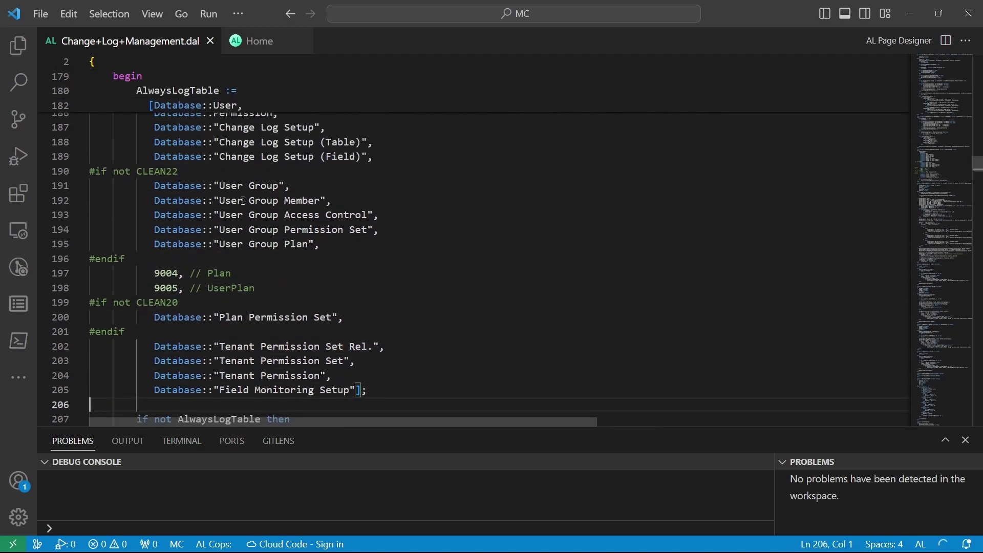
pyautogui.press('pagedown')
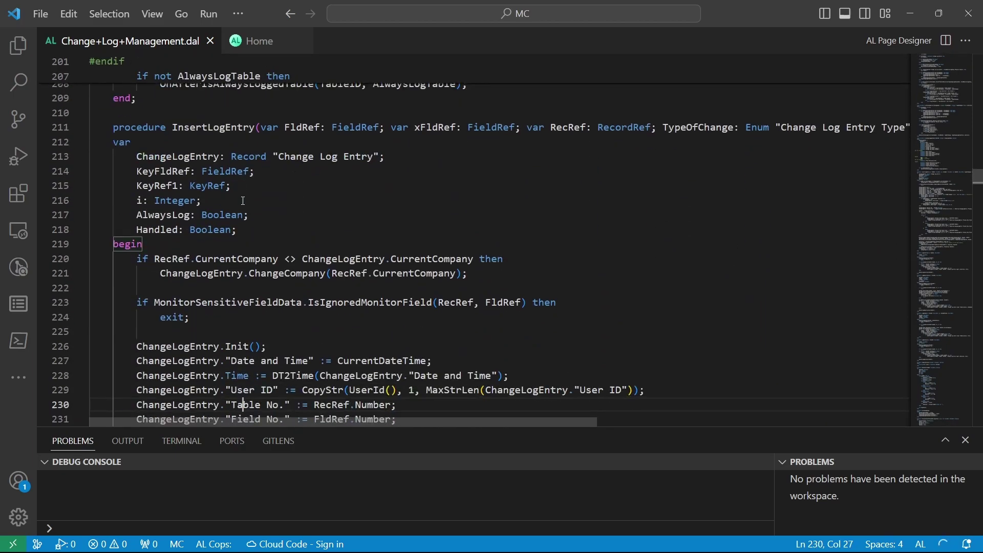
# Step through InsertLogEntry's company check, value masking, Old Value fallback, User ID and Table No. assignments
pyautogui.press('Down')
pyautogui.press('Down')
pyautogui.press('Down')
pyautogui.press('Down')
pyautogui.press('Down')
pyautogui.press('Down')
pyautogui.press('Down')
pyautogui.press('Down')
pyautogui.press('Down')
pyautogui.press('Down')
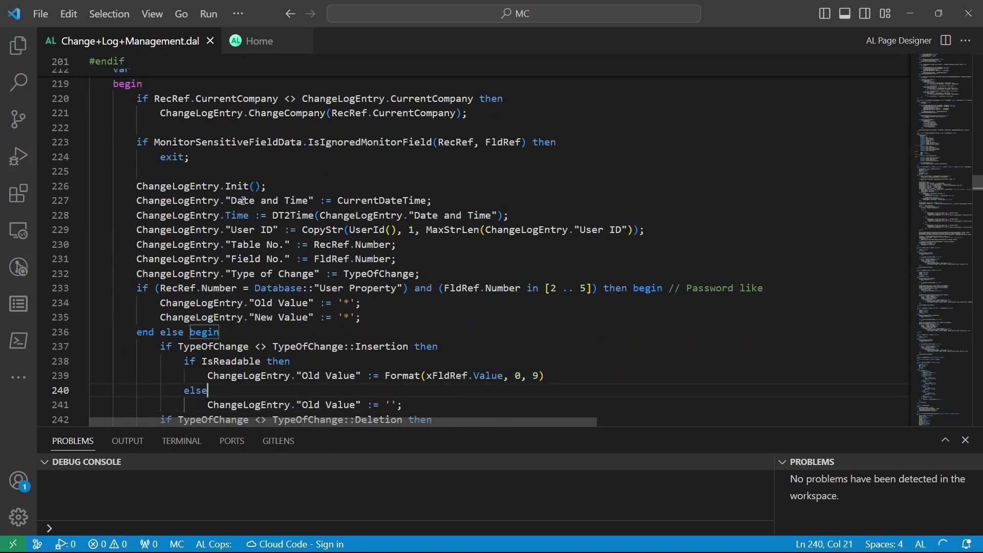
pyautogui.press('Up')
pyautogui.press('Up')
pyautogui.press('Up')
pyautogui.press('Up')
pyautogui.press('Up')
pyautogui.press('Up')
pyautogui.press('Up')
pyautogui.press('Up')
pyautogui.press('Up')
pyautogui.press('Up')
pyautogui.press('Up')
pyautogui.press('Up')
pyautogui.press('Up')
pyautogui.press('Up')
pyautogui.press('Up')
pyautogui.press('Up')
pyautogui.press('Up')
pyautogui.press('Up')
pyautogui.press('Up')
pyautogui.press('Up')
pyautogui.click(202, 210)
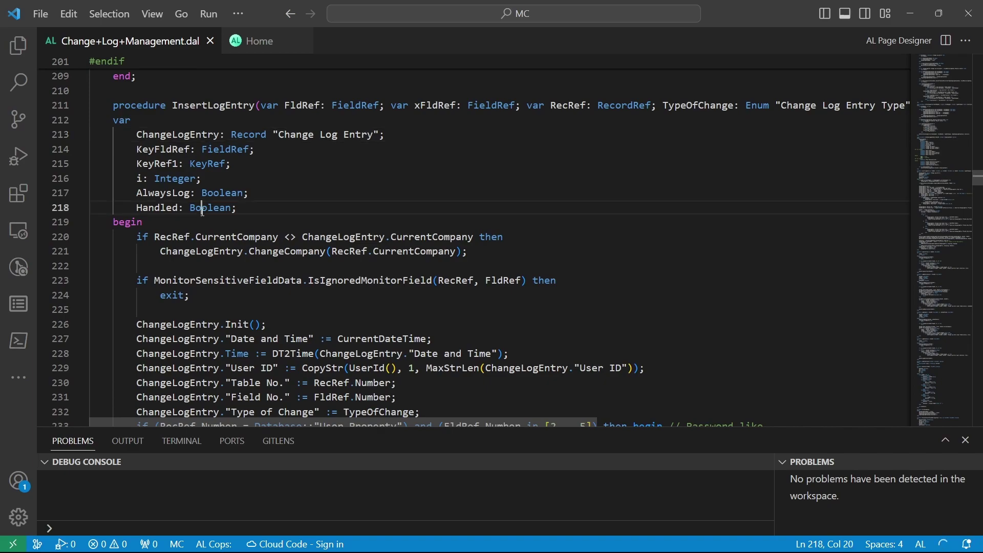
pyautogui.click(178, 234)
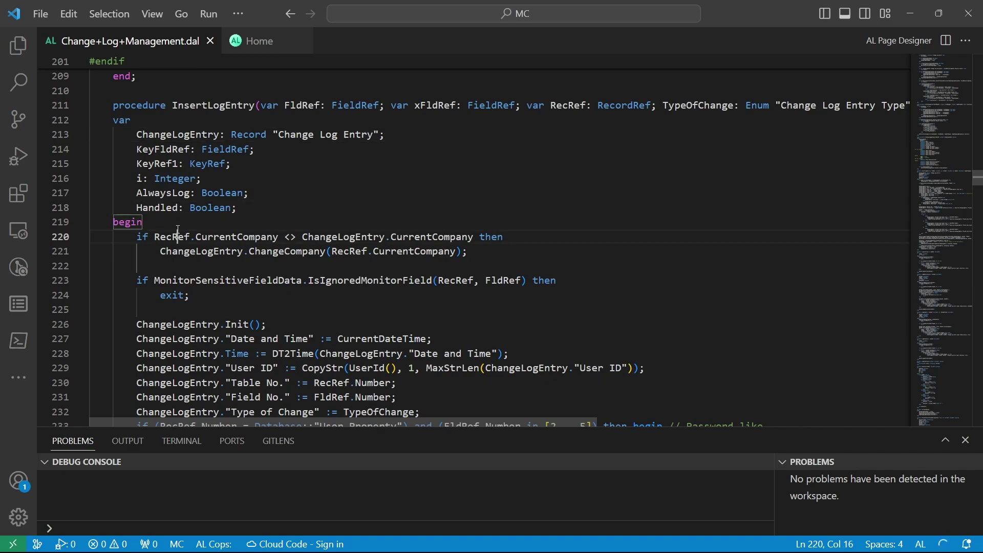
pyautogui.press('Down')
pyautogui.press('Down')
pyautogui.press('Down')
pyautogui.press('Down')
pyautogui.press('Down')
pyautogui.press('Down')
pyautogui.press('Down')
pyautogui.press('Down')
pyautogui.press('Down')
pyautogui.press('Down')
pyautogui.press('Down')
pyautogui.press('Down')
pyautogui.press('Down')
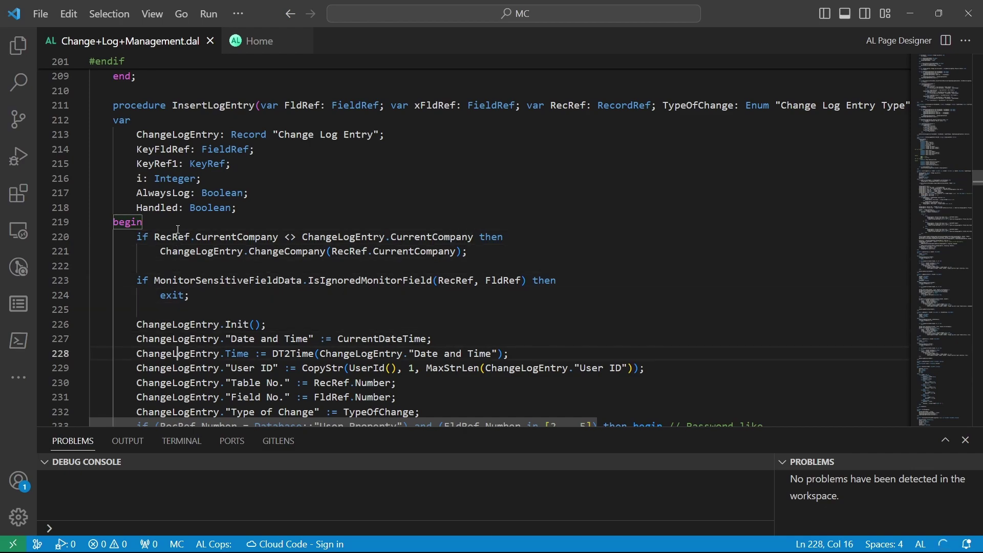
pyautogui.press('Down')
pyautogui.press('Down')
pyautogui.press('Down')
pyautogui.press('Down')
pyautogui.press('Down')
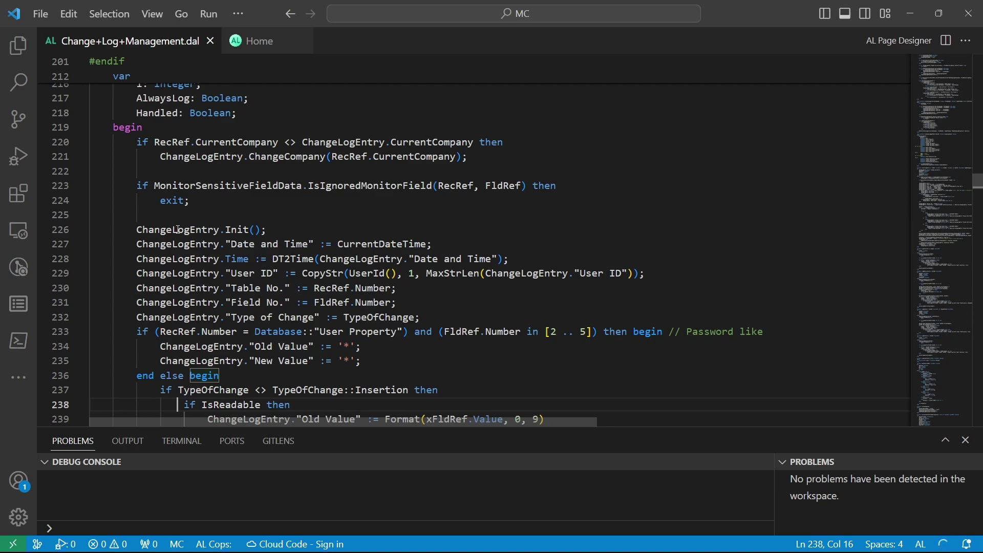
pyautogui.press('Down')
pyautogui.press('Down')
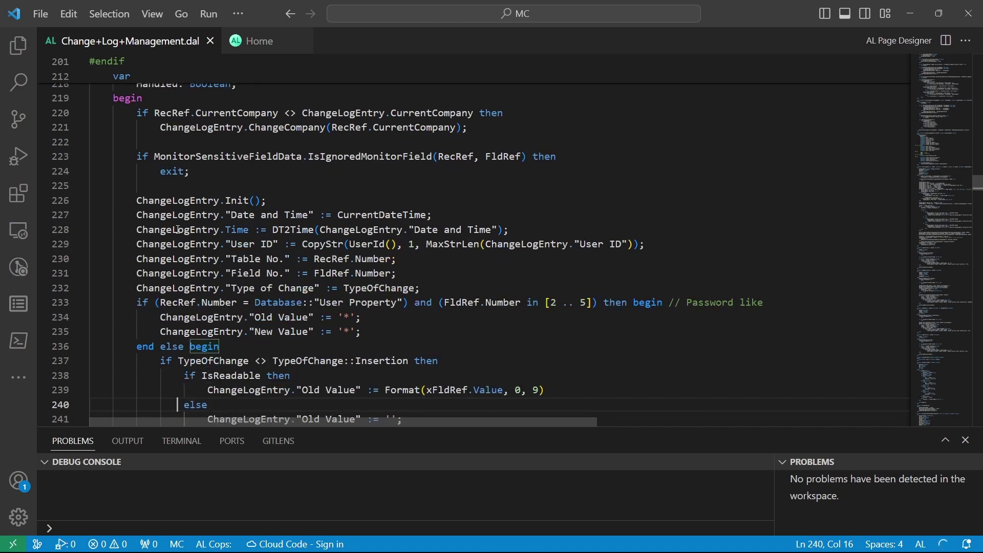
pyautogui.click(214, 195)
pyautogui.click(255, 244)
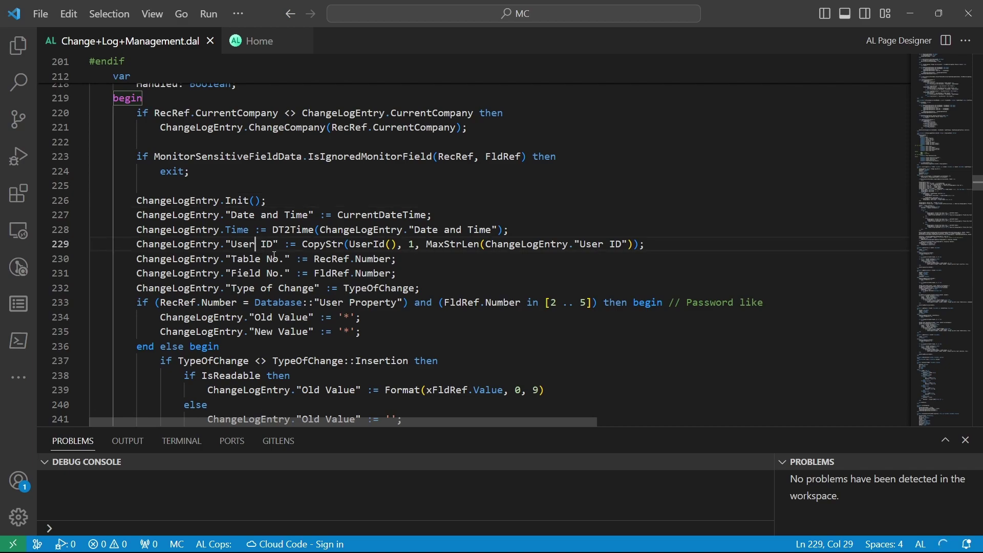
pyautogui.doubleClick(272, 258)
# Inspect InsertLogEntry's xFldRef and RecRef parameters, scrolling horizontally to read the full parameter list
pyautogui.press('Up')
pyautogui.press('Up')
pyautogui.press('Up')
pyautogui.press('Up')
pyautogui.press('Up')
pyautogui.press('Up')
pyautogui.press('Up')
pyautogui.press('Up')
pyautogui.press('Up')
pyautogui.press('Up')
pyautogui.press('Up')
pyautogui.press('Up')
pyautogui.press('Up')
pyautogui.press('Up')
pyautogui.press('Up')
pyautogui.press('Up')
pyautogui.press('Up')
pyautogui.press('Up')
pyautogui.press('Up')
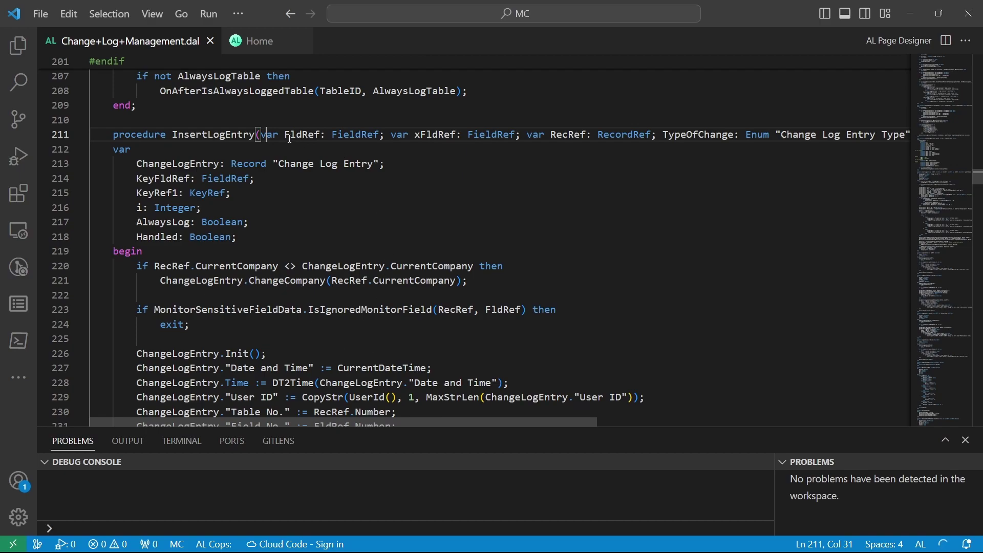
pyautogui.click(371, 147)
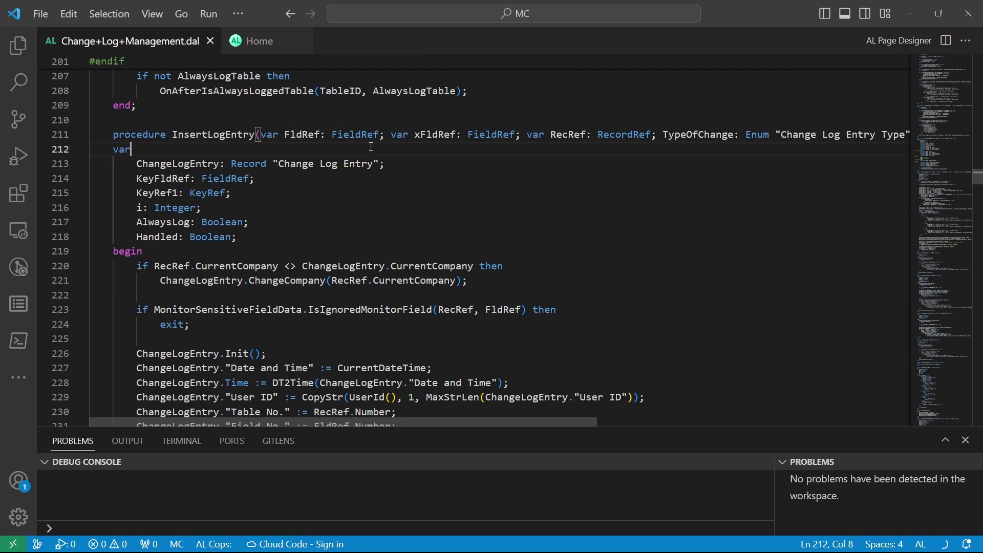
pyautogui.tripleClick(433, 136)
pyautogui.doubleClick(431, 134)
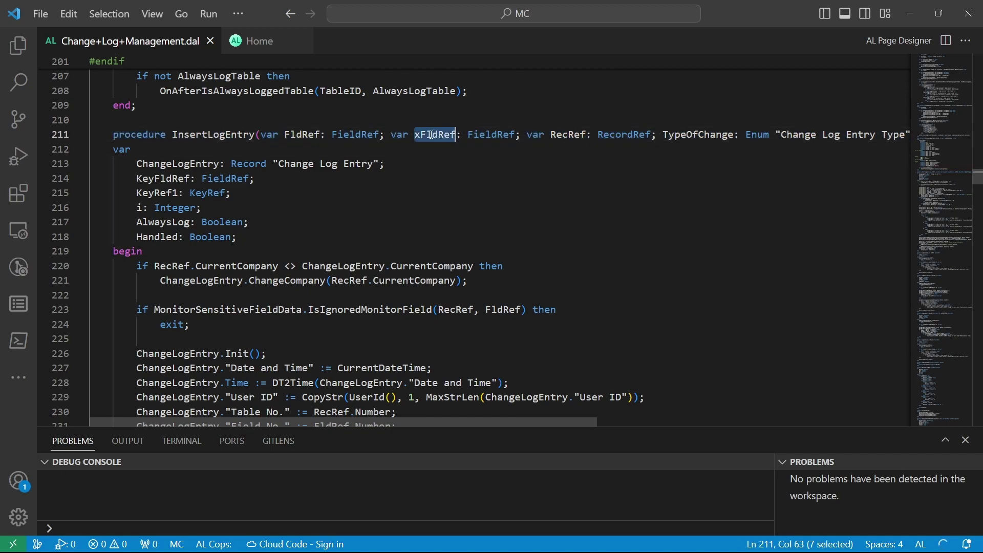
pyautogui.click(569, 134)
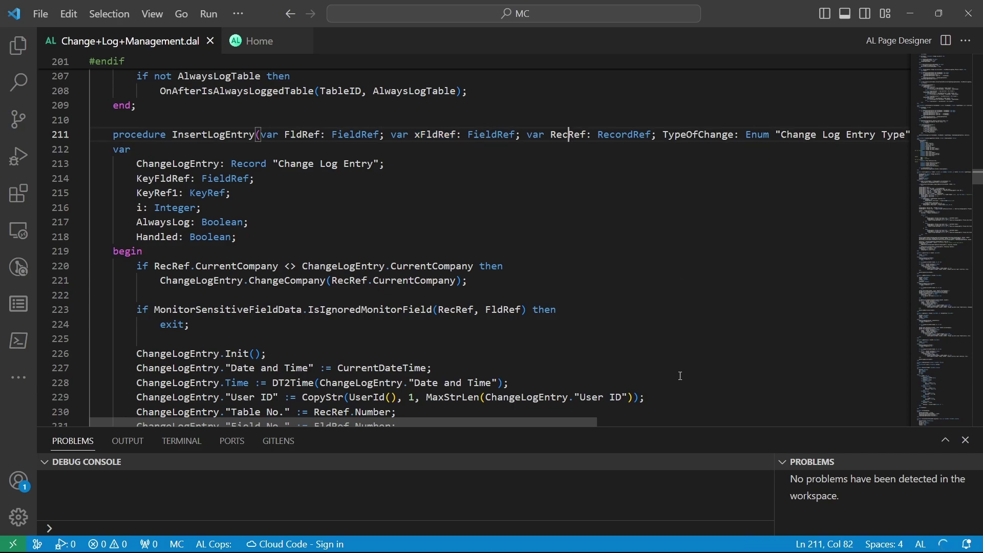
pyautogui.click(639, 423)
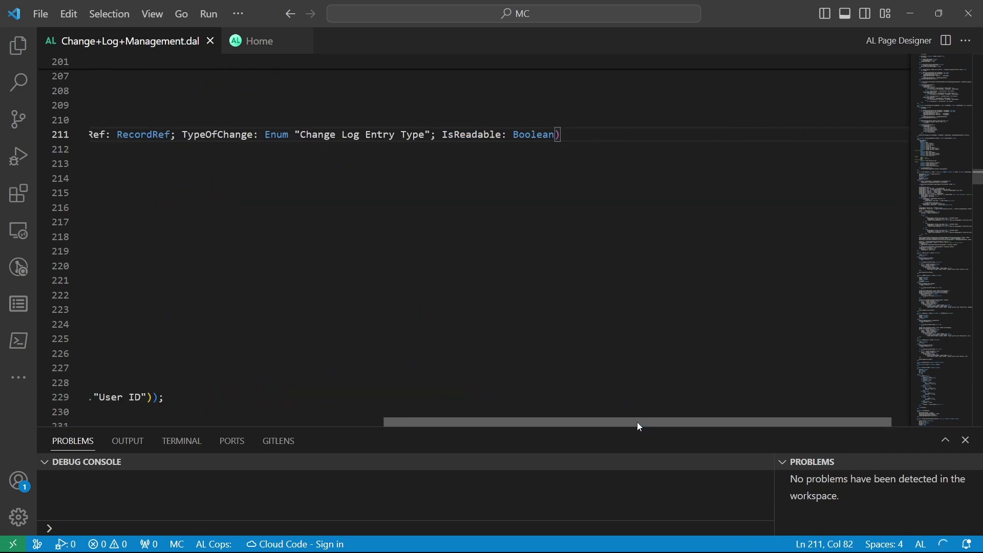
pyautogui.moveTo(637, 423); pyautogui.dragTo(351, 369)
pyautogui.click(351, 368)
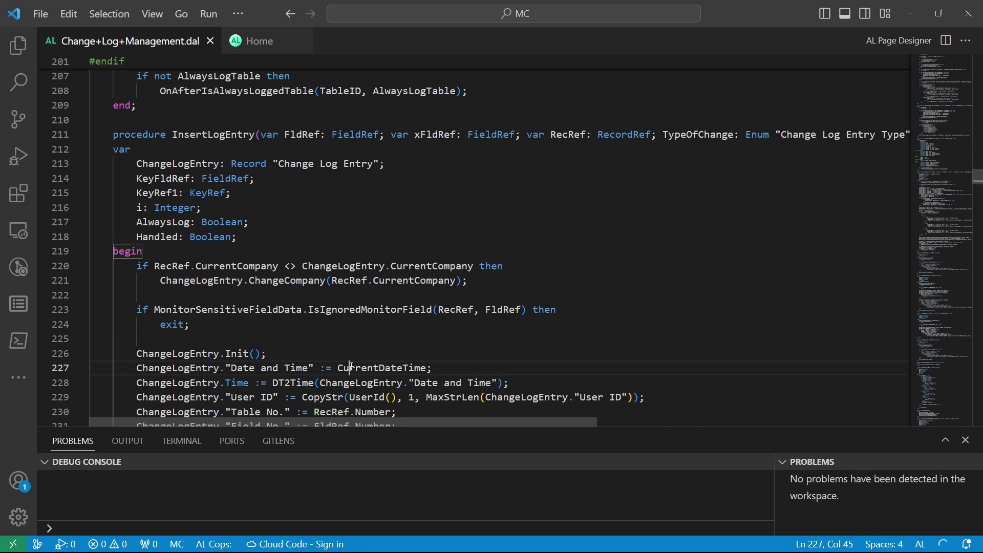
# Review the Type of Change assignment, Old Value fallback and password-like User Property check
pyautogui.press('Down')
pyautogui.press('Down')
pyautogui.press('Down')
pyautogui.press('Down')
pyautogui.press('Down')
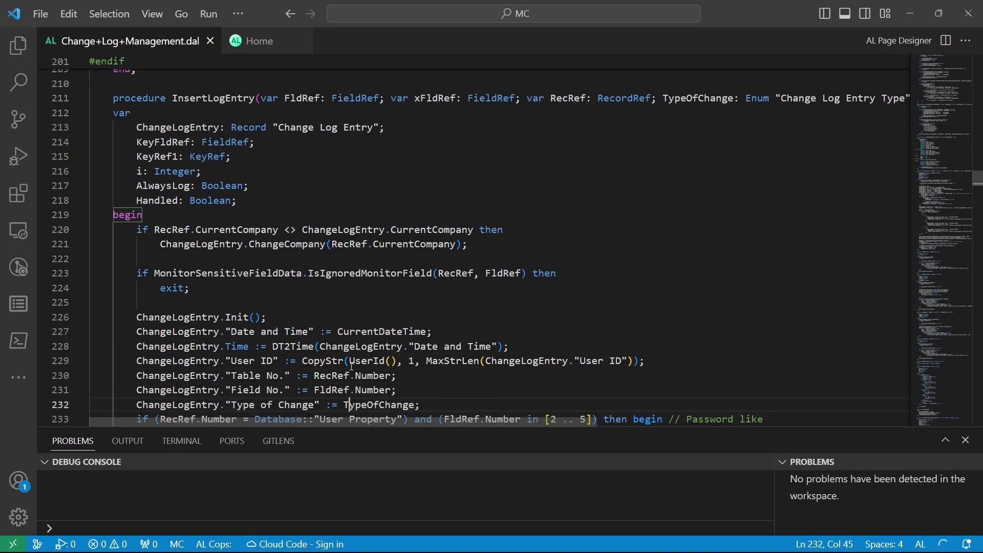
pyautogui.press('Down')
pyautogui.press('Down')
pyautogui.press('Down')
pyautogui.press('Down')
pyautogui.press('Down')
pyautogui.press('Down')
pyautogui.press('Down')
pyautogui.press('Down')
pyautogui.press('Down')
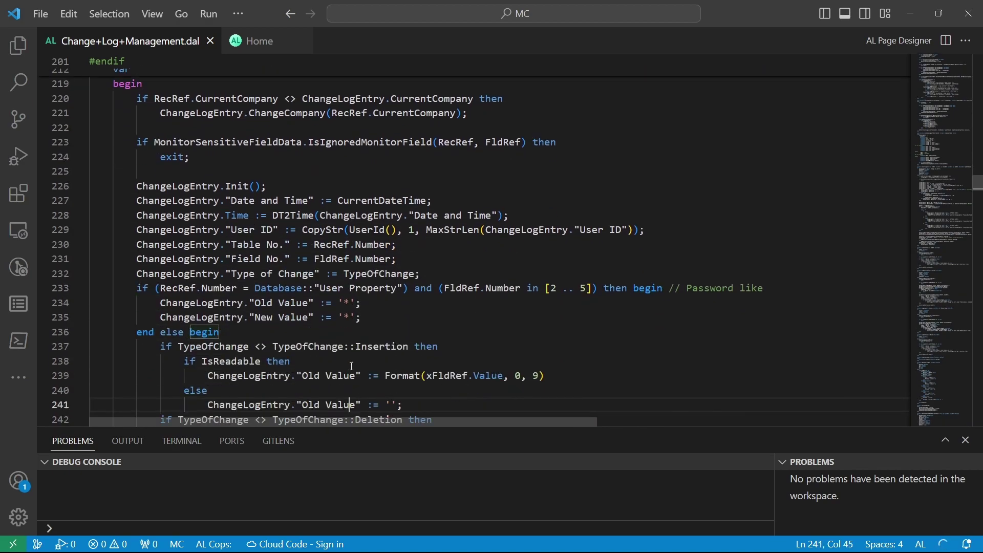
pyautogui.press('Down')
pyautogui.press('Down')
pyautogui.press('Down')
pyautogui.press('Down')
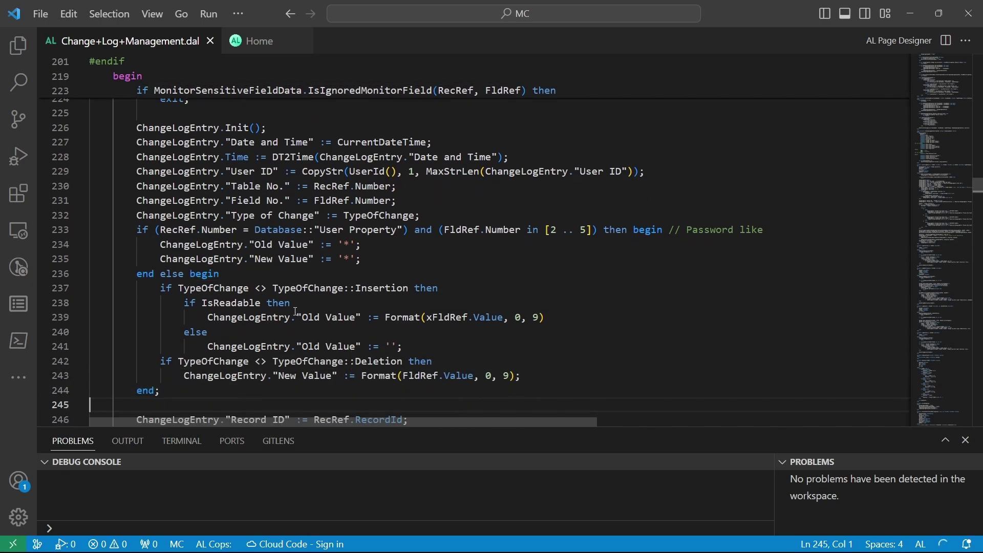
pyautogui.click(269, 214)
pyautogui.tripleClick(370, 232)
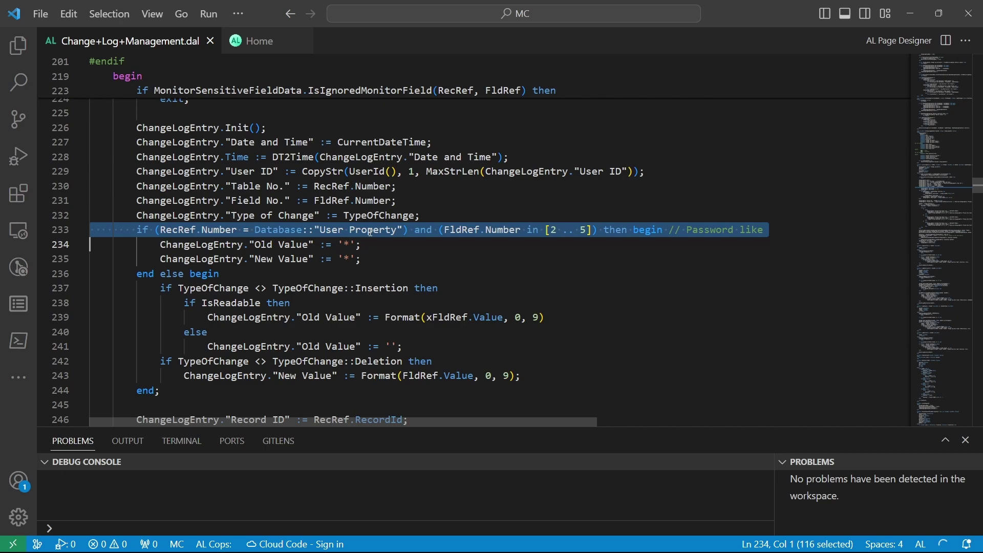
# Step through the key loop filling Primary Key Field 1 to 3 No. and Value
pyautogui.press('Down')
pyautogui.press('Down')
pyautogui.press('Down')
pyautogui.press('Down')
pyautogui.press('Down')
pyautogui.press('Down')
pyautogui.press('Down')
pyautogui.press('Down')
pyautogui.press('Down')
pyautogui.press('Down')
pyautogui.press('Down')
pyautogui.press('Down')
pyautogui.press('Down')
pyautogui.press('Down')
pyautogui.press('Down')
pyautogui.press('Down')
pyautogui.press('Down')
pyautogui.press('Down')
pyautogui.press('Down')
pyautogui.press('Down')
pyautogui.press('Down')
pyautogui.press('Down')
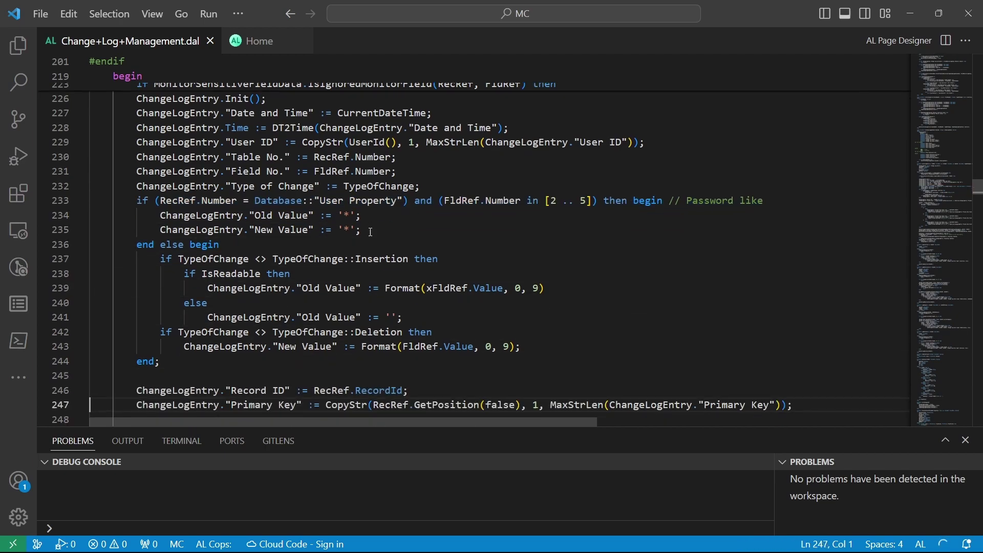
pyautogui.press('Down')
pyautogui.press('Down')
pyautogui.press('Down')
pyautogui.press('Down')
pyautogui.press('Down')
pyautogui.press('Down')
pyautogui.press('Down')
pyautogui.press('Down')
pyautogui.press('Down')
pyautogui.press('Down')
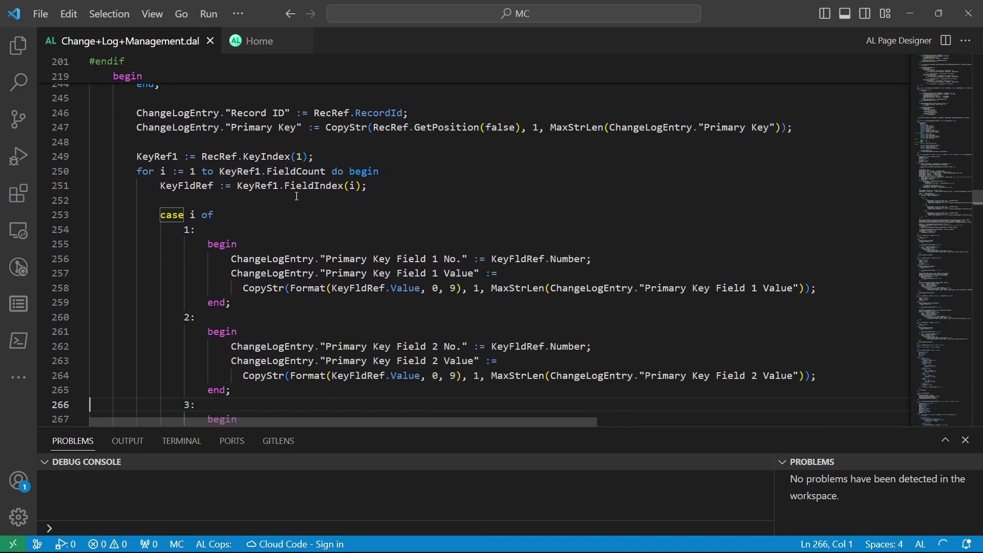
pyautogui.click(295, 187)
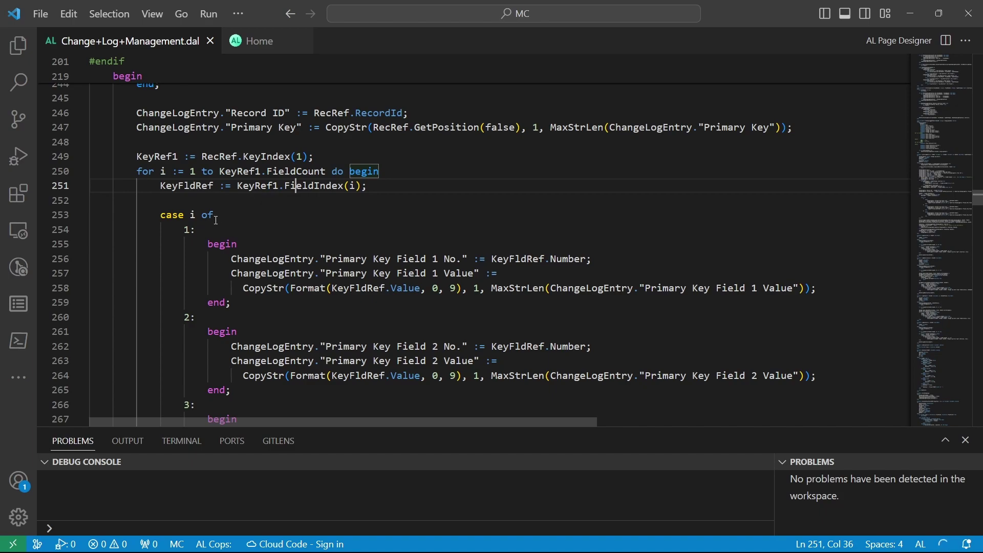
pyautogui.press('Down')
pyautogui.press('Down')
pyautogui.press('Down')
pyautogui.press('Down')
pyautogui.press('Down')
pyautogui.press('Down')
pyautogui.press('Down')
pyautogui.press('Down')
pyautogui.press('Down')
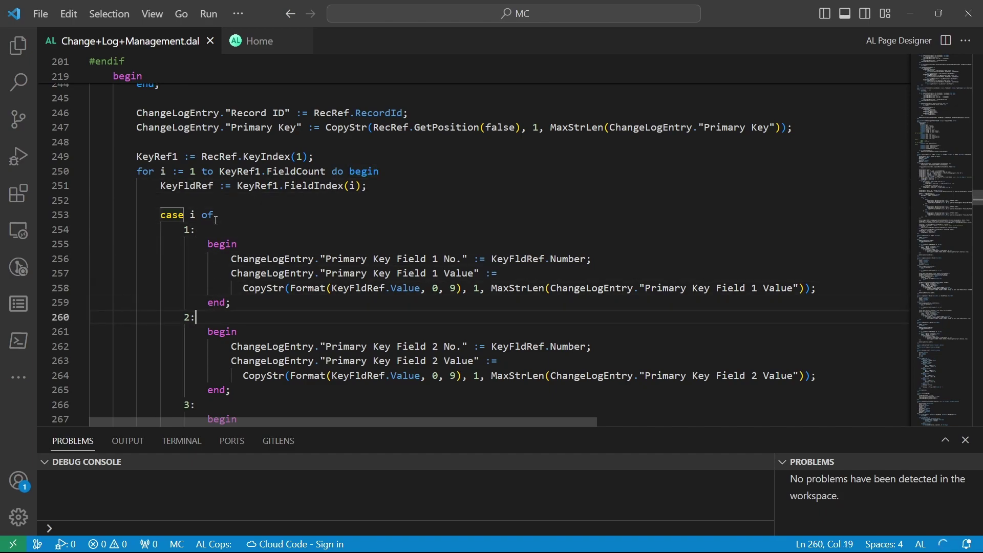
pyautogui.press('Down')
pyautogui.press('Down')
pyautogui.press('Down')
pyautogui.press('Down')
pyautogui.press('Down')
pyautogui.press('Down')
pyautogui.press('Down')
pyautogui.press('Down')
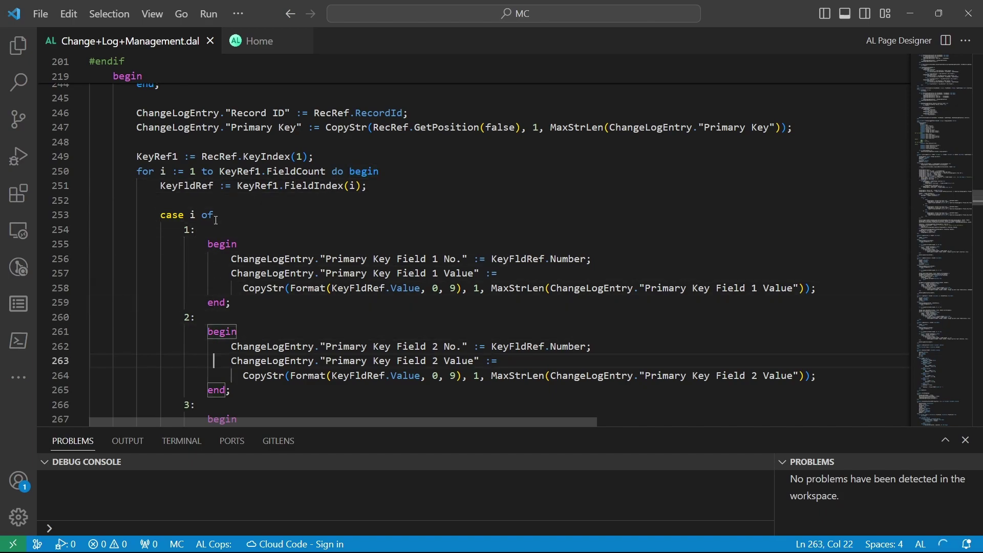
pyautogui.press('Down')
pyautogui.press('Down')
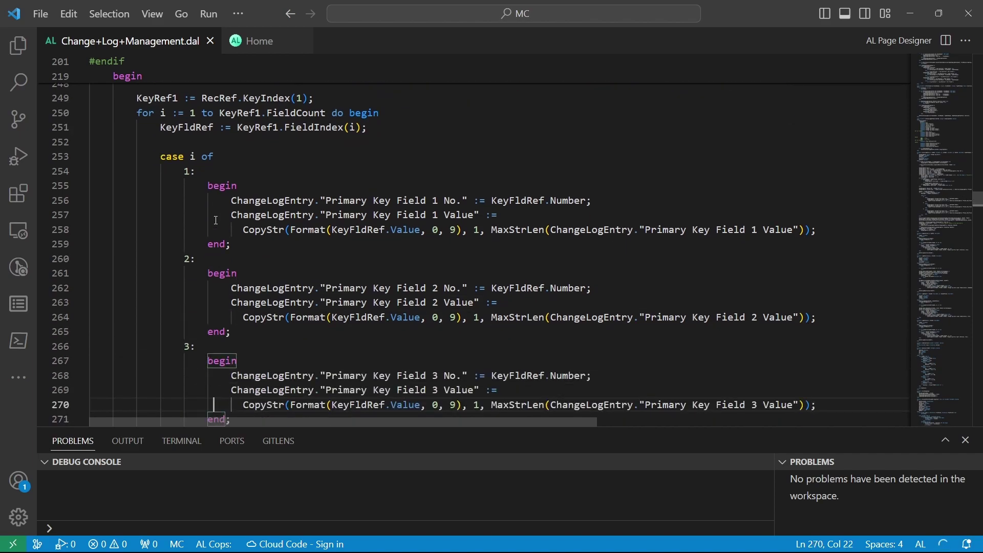
pyautogui.press('Down')
pyautogui.press('Down')
pyautogui.press('Down')
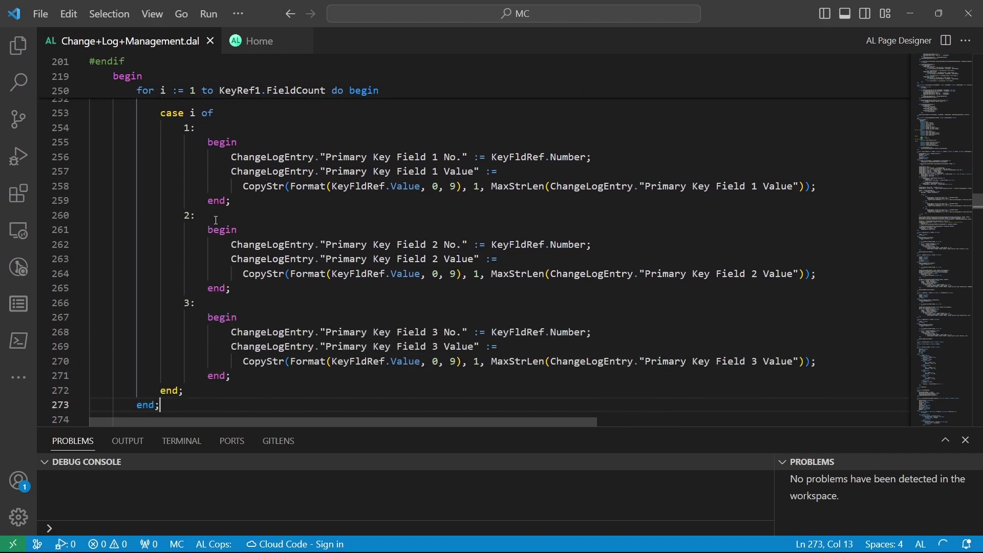
# Check the OnInsertLogEntry call and AlwaysLog assignment, then read through the LogInsertion procedure
pyautogui.press('Down')
pyautogui.press('Down')
pyautogui.press('Down')
pyautogui.press('Down')
pyautogui.press('Down')
pyautogui.press('Down')
pyautogui.press('Down')
pyautogui.press('Down')
pyautogui.press('Down')
pyautogui.press('Down')
pyautogui.press('Down')
pyautogui.press('Down')
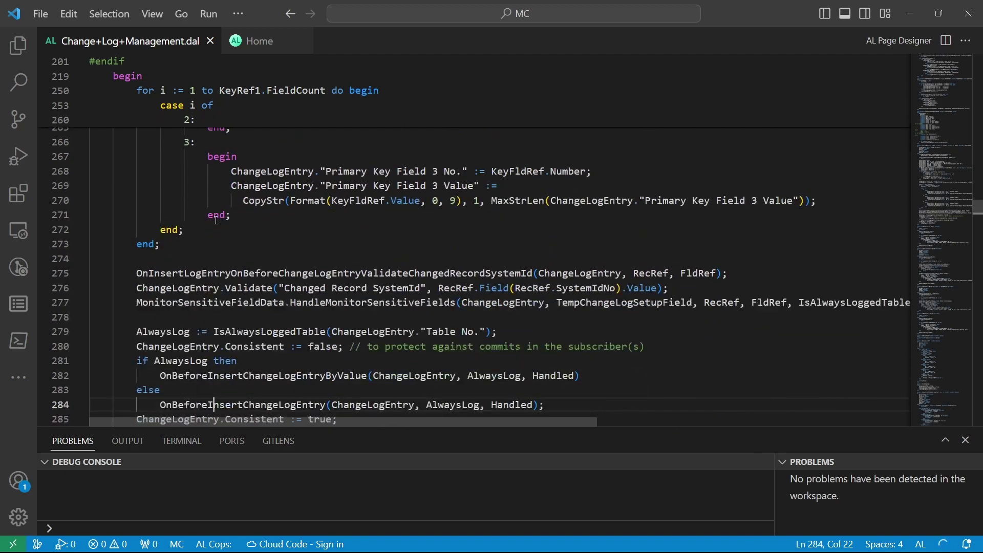
pyautogui.press('Down')
pyautogui.press('Down')
pyautogui.press('Down')
pyautogui.press('Down')
pyautogui.press('Down')
pyautogui.click(209, 186)
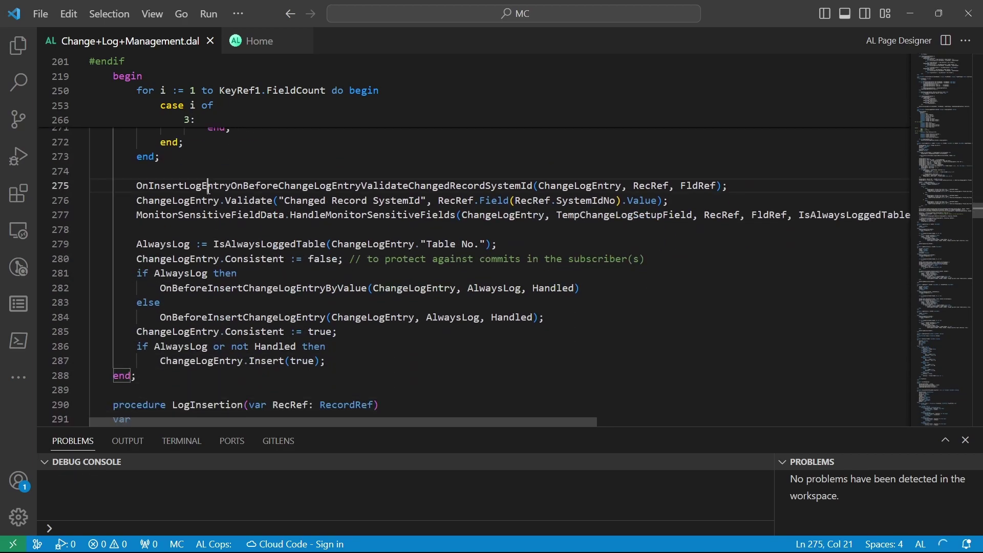
pyautogui.click(208, 242)
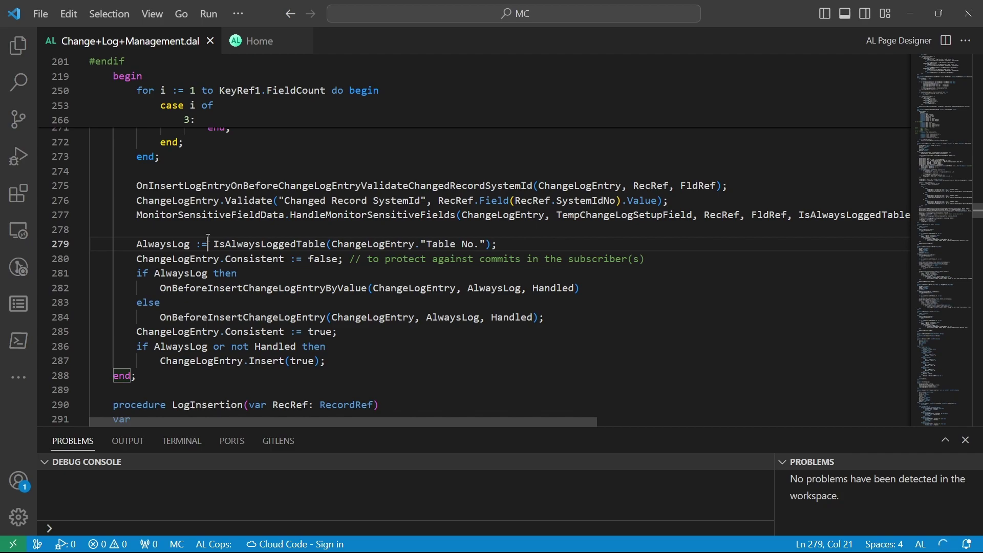
pyautogui.press('Down')
pyautogui.press('Down')
pyautogui.press('Down')
pyautogui.press('Down')
pyautogui.press('Down')
pyautogui.press('Down')
pyautogui.press('Down')
pyautogui.press('Down')
pyautogui.press('Down')
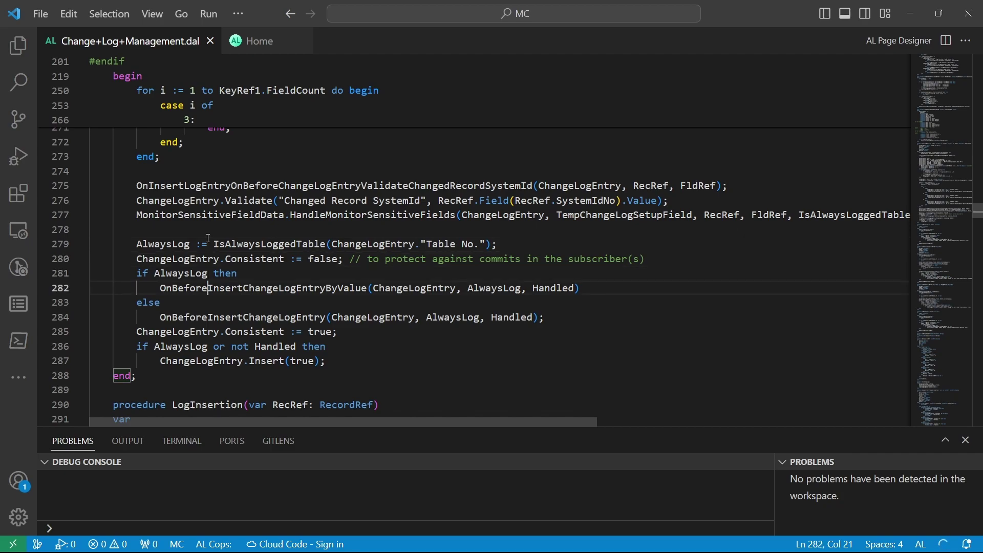
pyautogui.press('Down')
pyautogui.press('Down')
pyautogui.press('Down')
pyautogui.press('Down')
pyautogui.press('Down')
pyautogui.press('Down')
pyautogui.press('Down')
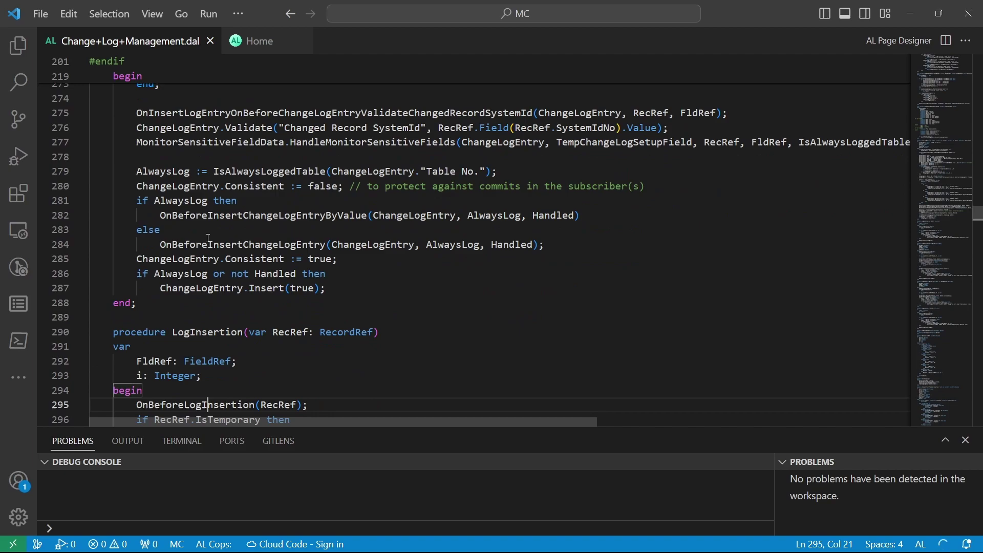
pyautogui.press('Down')
pyautogui.press('Down')
pyautogui.press('Down')
pyautogui.press('Down')
pyautogui.press('Down')
pyautogui.press('Down')
pyautogui.press('Down')
pyautogui.press('Down')
pyautogui.press('Down')
pyautogui.press('Down')
pyautogui.press('Down')
pyautogui.press('Down')
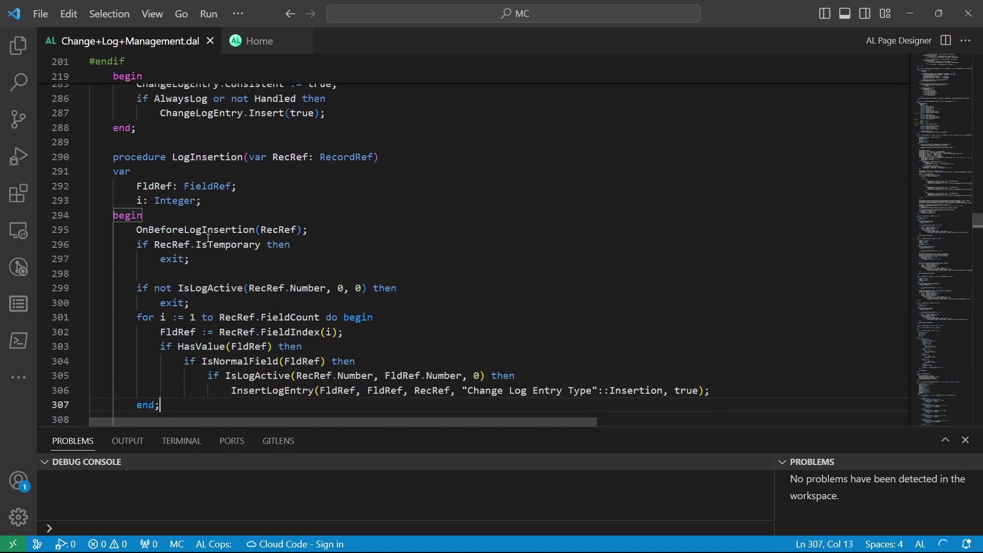
pyautogui.press('Down')
pyautogui.press('Down')
pyautogui.press('Down')
pyautogui.press('Down')
pyautogui.press('Down')
pyautogui.press('Down')
pyautogui.press('Down')
pyautogui.press('Down')
pyautogui.press('Down')
pyautogui.press('Down')
pyautogui.press('Down')
pyautogui.press('Down')
pyautogui.press('Down')
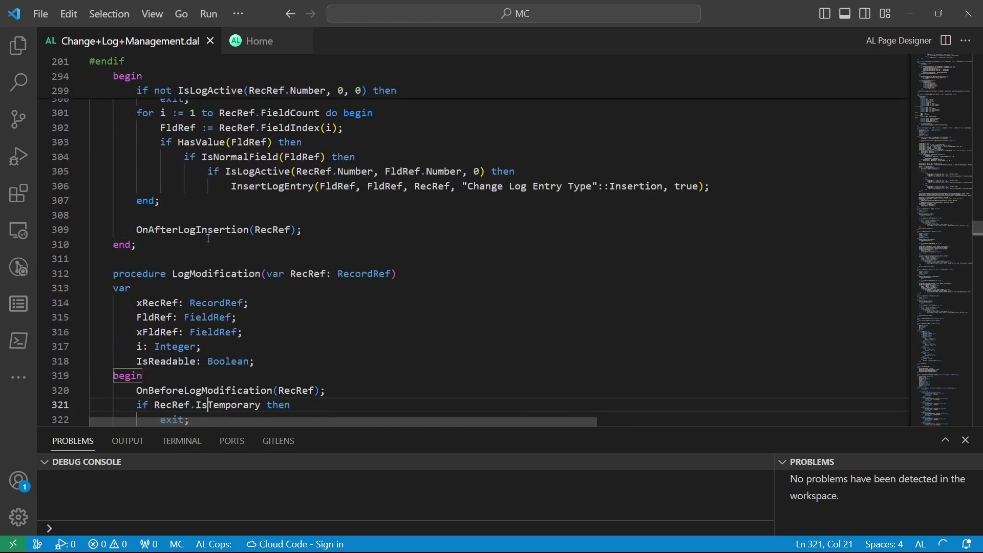
pyautogui.press('Up')
pyautogui.press('Up')
pyautogui.press('Up')
pyautogui.press('Up')
pyautogui.press('Up')
pyautogui.press('Up')
pyautogui.press('Up')
pyautogui.press('Up')
pyautogui.press('Up')
pyautogui.press('Up')
pyautogui.press('Up')
pyautogui.press('Up')
pyautogui.press('Up')
pyautogui.press('Up')
pyautogui.press('Up')
pyautogui.press('Up')
pyautogui.press('Up')
pyautogui.press('Up')
pyautogui.press('Up')
pyautogui.press('Up')
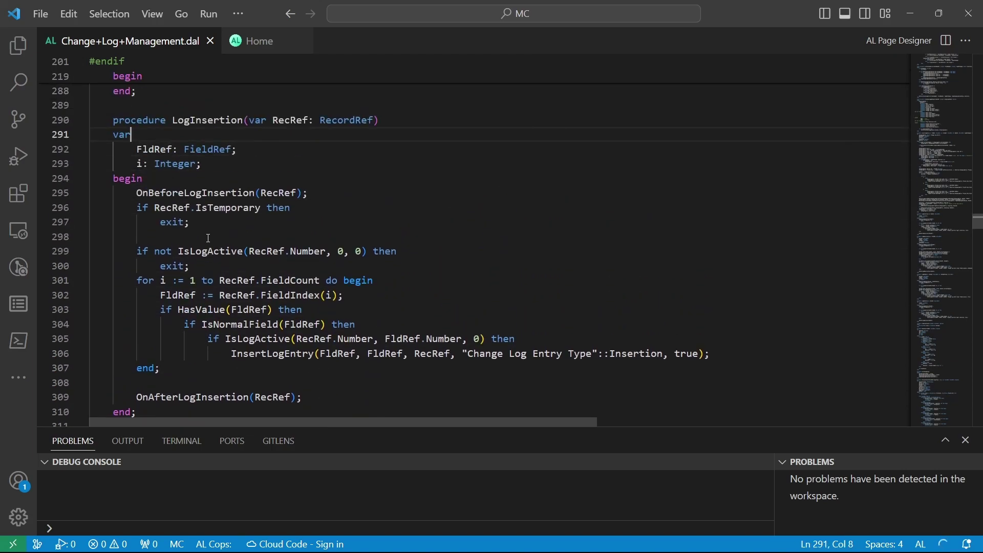
# Search the codeunit for 'LogInsertion(' (5 matches) and step back to the match on line 295
pyautogui.doubleClick(213, 126)
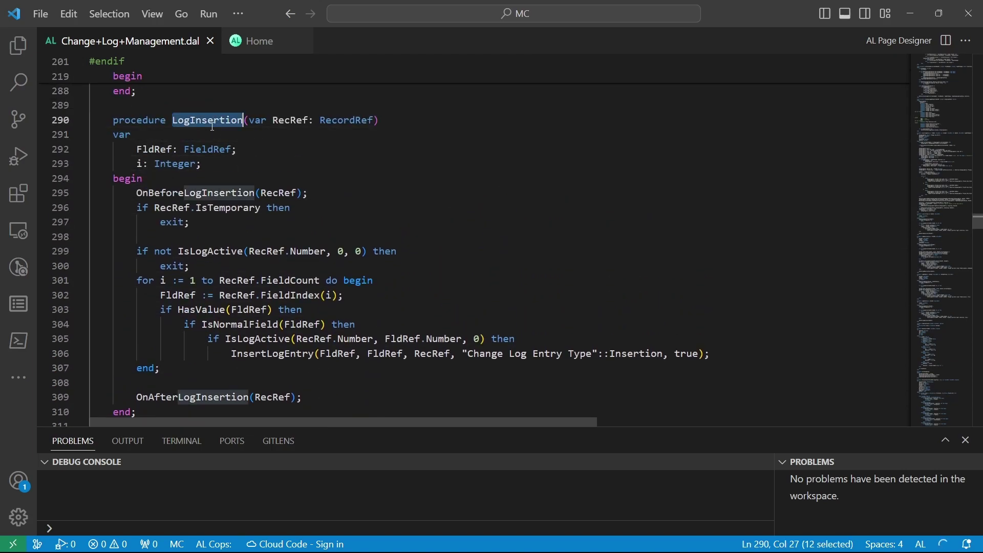
pyautogui.hotkey('ctrl', 'f')
pyautogui.press('Return')
pyautogui.press('Return')
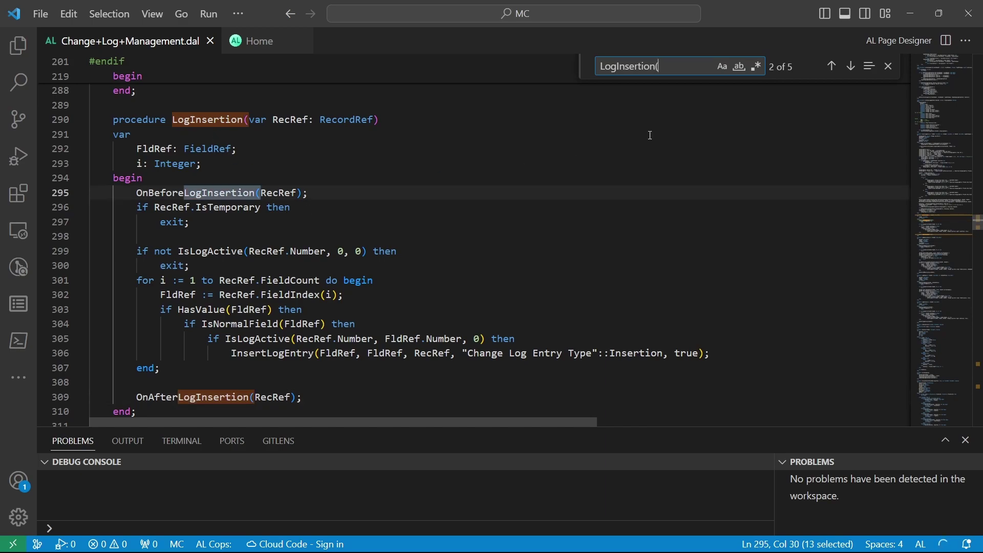
pyautogui.write('(')
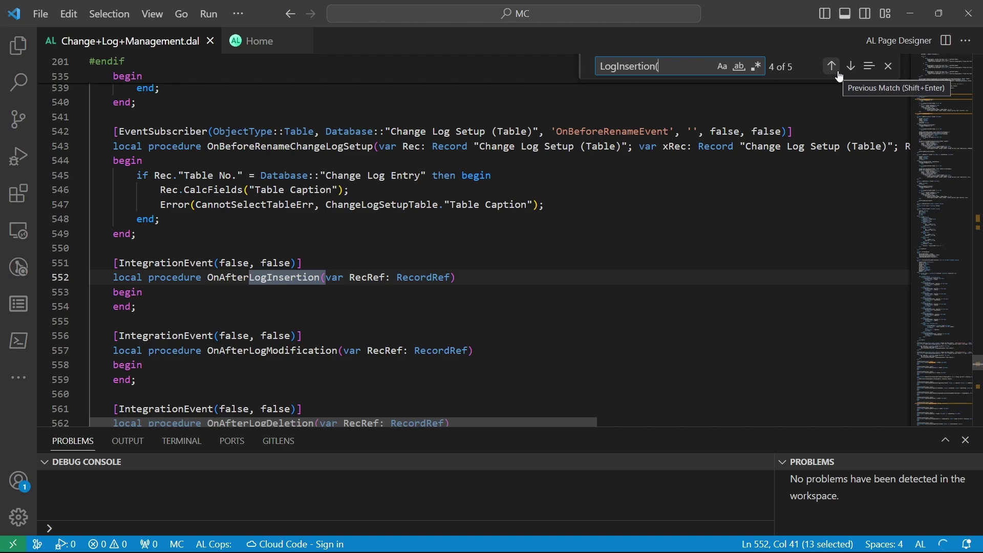
pyautogui.click(833, 67)
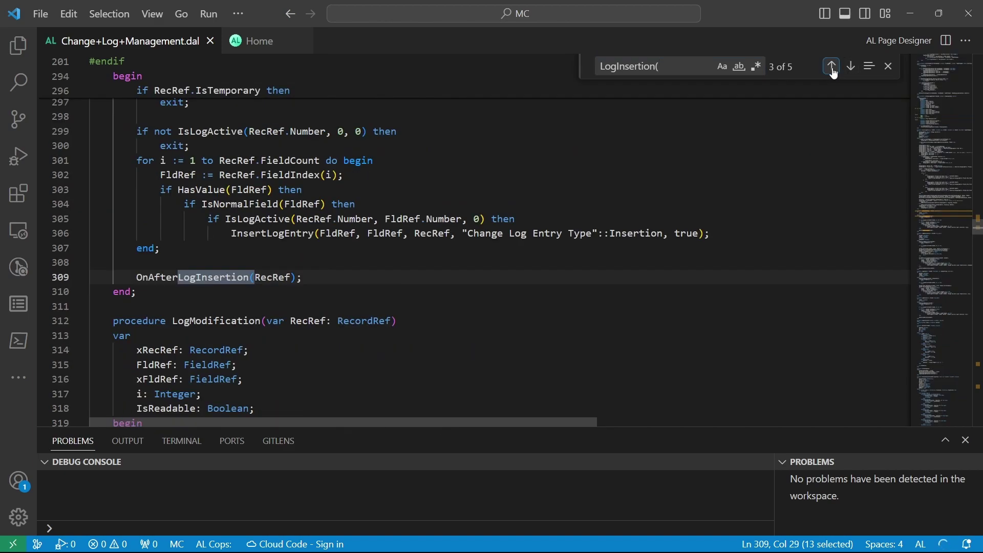
pyautogui.click(834, 69)
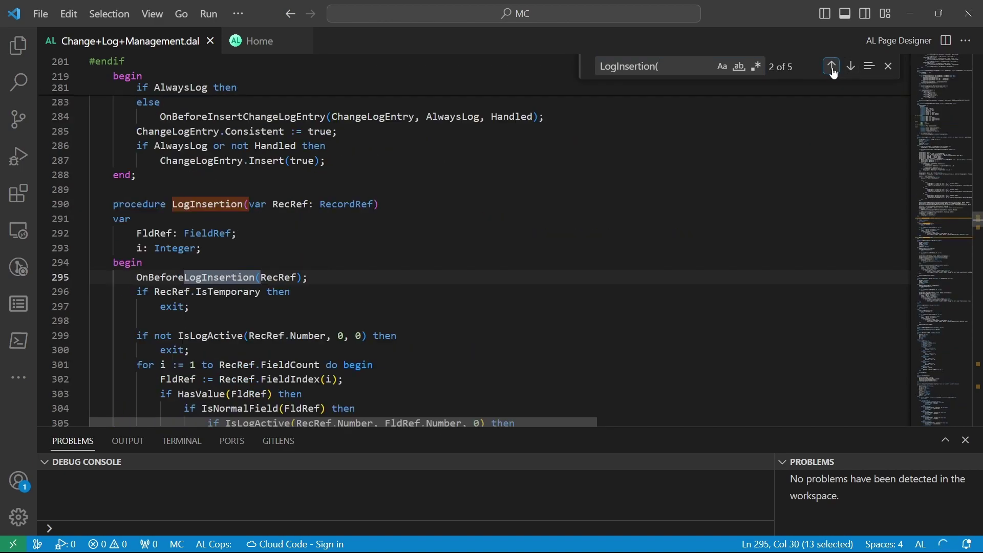
# Review the LogInsertion body: field loop, field-level IsLogActive check, and InsertLogEntry call on line 306
pyautogui.click(461, 263)
pyautogui.press('Down')
pyautogui.press('Down')
pyautogui.press('Down')
pyautogui.press('Down')
pyautogui.press('Down')
pyautogui.press('Down')
pyautogui.press('Down')
pyautogui.press('Down')
pyautogui.press('Down')
pyautogui.press('Down')
pyautogui.press('Down')
pyautogui.press('Down')
pyautogui.press('Down')
pyautogui.press('Down')
pyautogui.press('Down')
pyautogui.press('Down')
pyautogui.press('Down')
pyautogui.press('Down')
pyautogui.press('Down')
pyautogui.press('Down')
pyautogui.press('Down')
pyautogui.press('Down')
pyautogui.press('Down')
pyautogui.press('Down')
pyautogui.press('Down')
pyautogui.press('Down')
pyautogui.press('Down')
pyautogui.press('Down')
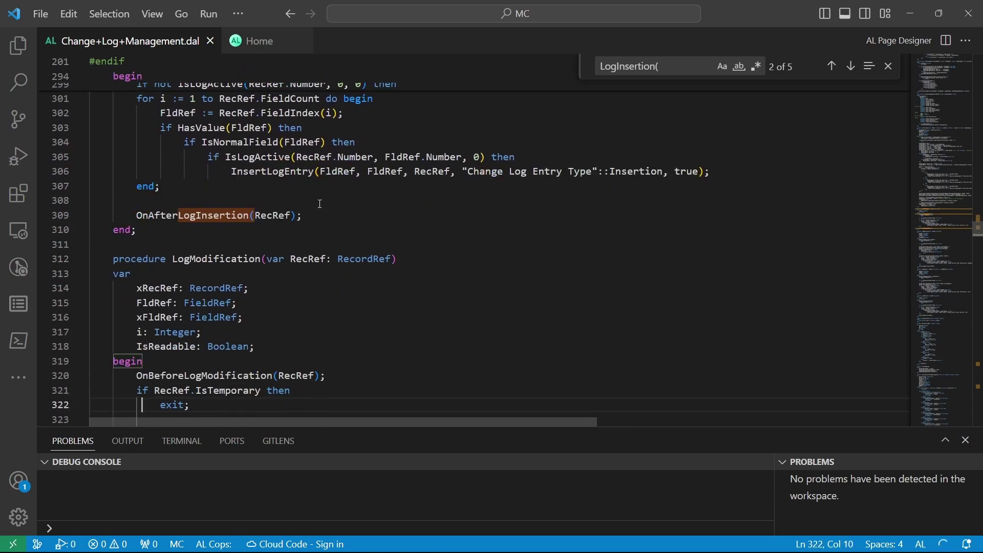
pyautogui.click(266, 158)
pyautogui.click(287, 174)
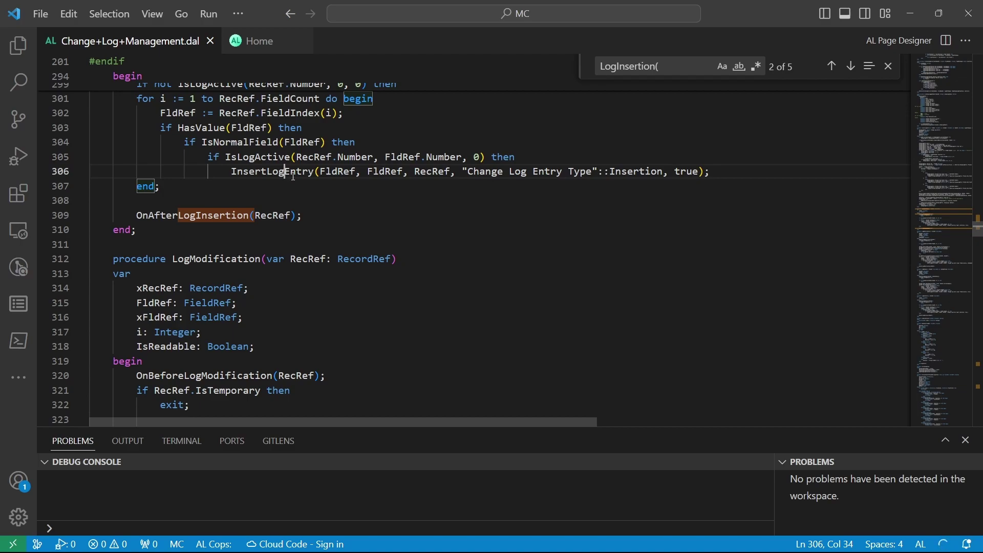
pyautogui.click(293, 172)
pyautogui.click(265, 173)
pyautogui.press('Up')
pyautogui.press('Up')
pyautogui.press('Up')
pyautogui.press('Up')
pyautogui.press('Up')
pyautogui.press('Up')
pyautogui.press('Up')
pyautogui.press('Up')
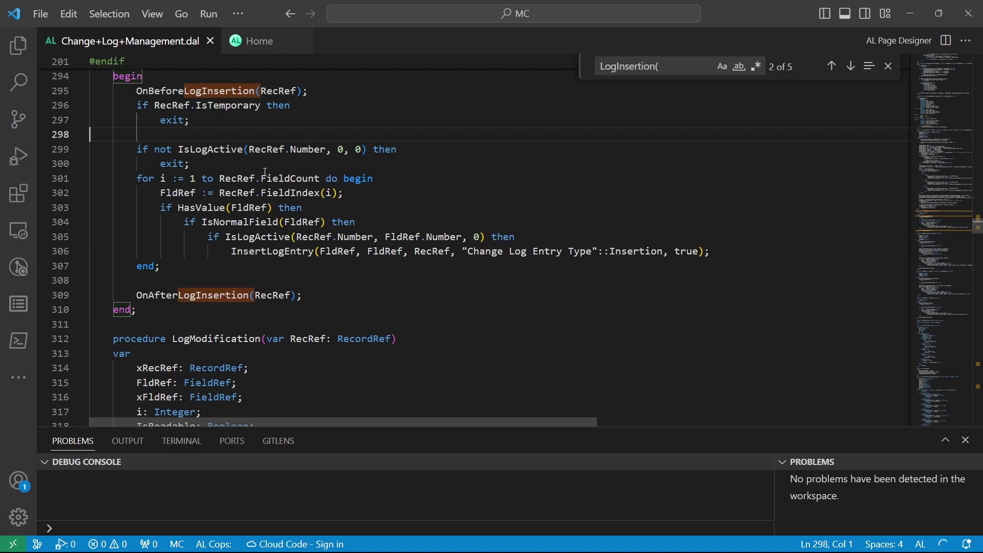
pyautogui.press('super')
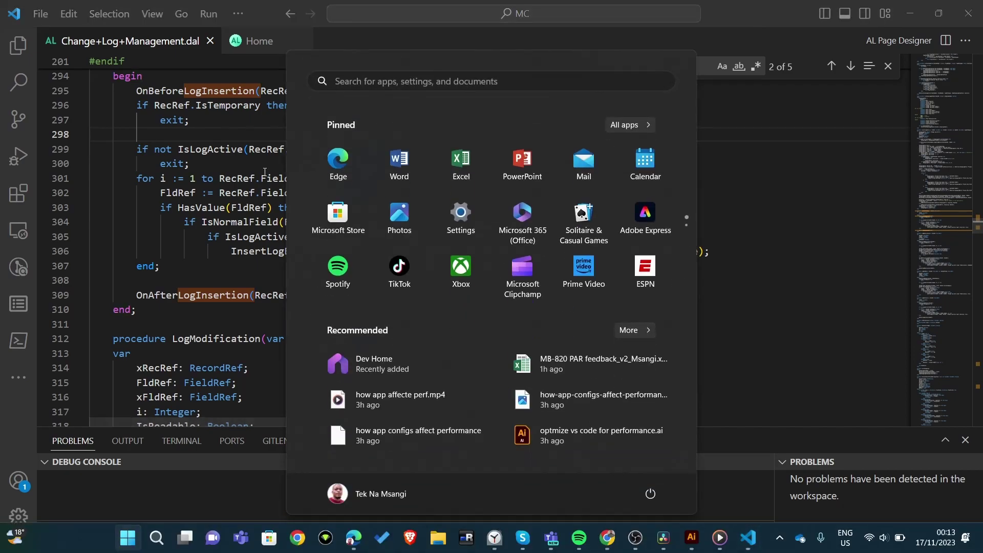
pyautogui.press('super')
pyautogui.click(242, 165)
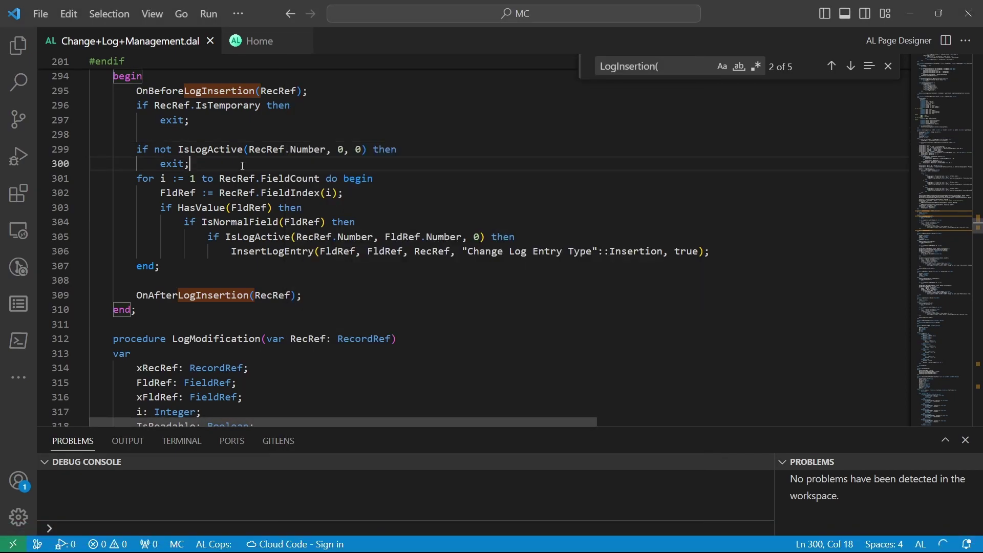